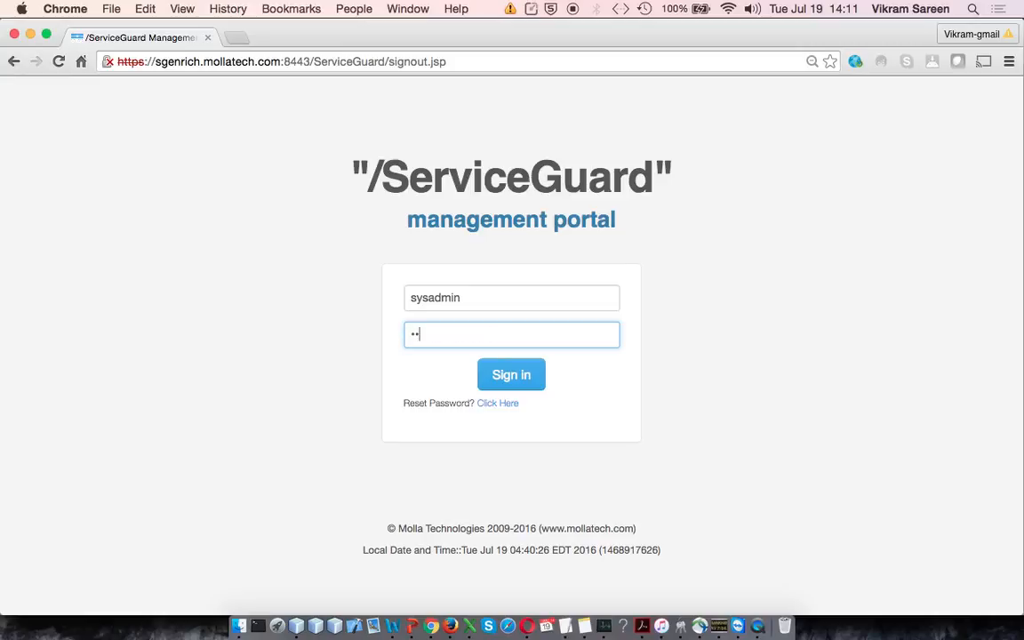
# Step: Enter the account password, sign in to the management portal as sysadmin and open the list of exposed web services
pyautogui.write('•')
pyautogui.click(523, 375)
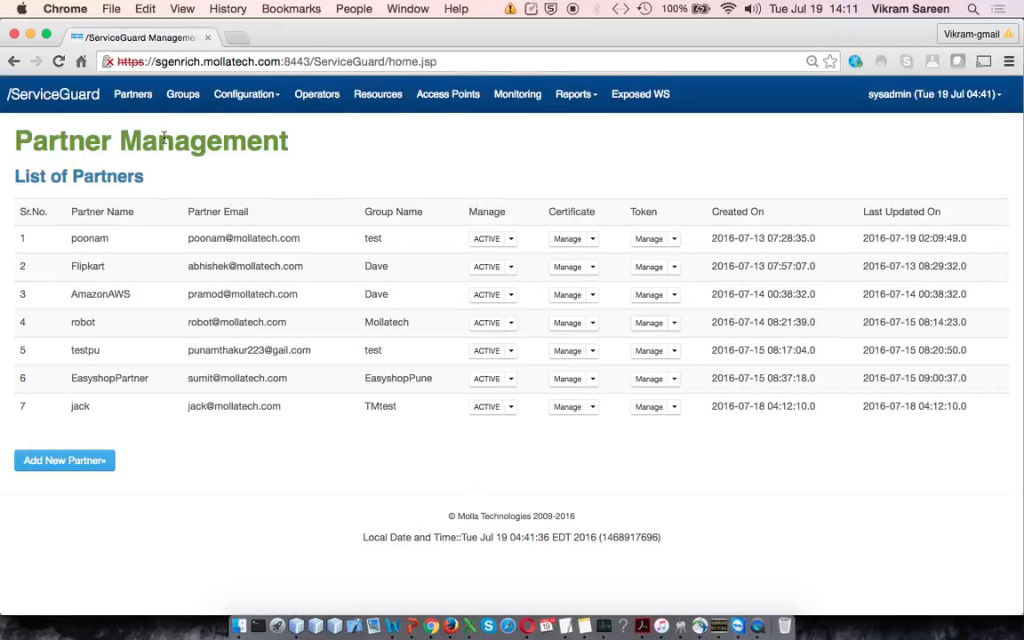
pyautogui.click(245, 94)
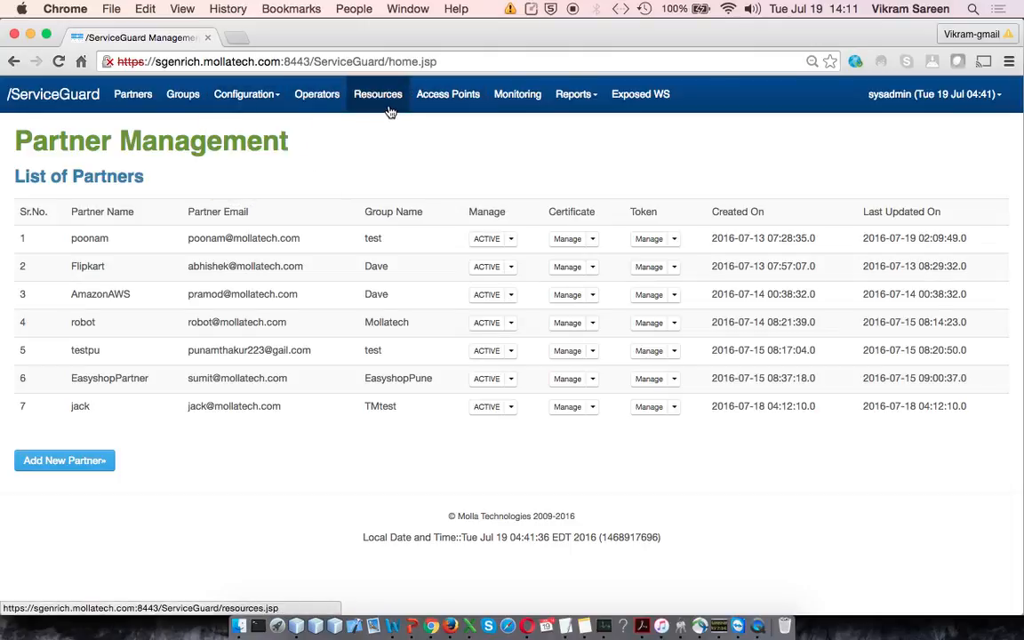
pyautogui.click(644, 101)
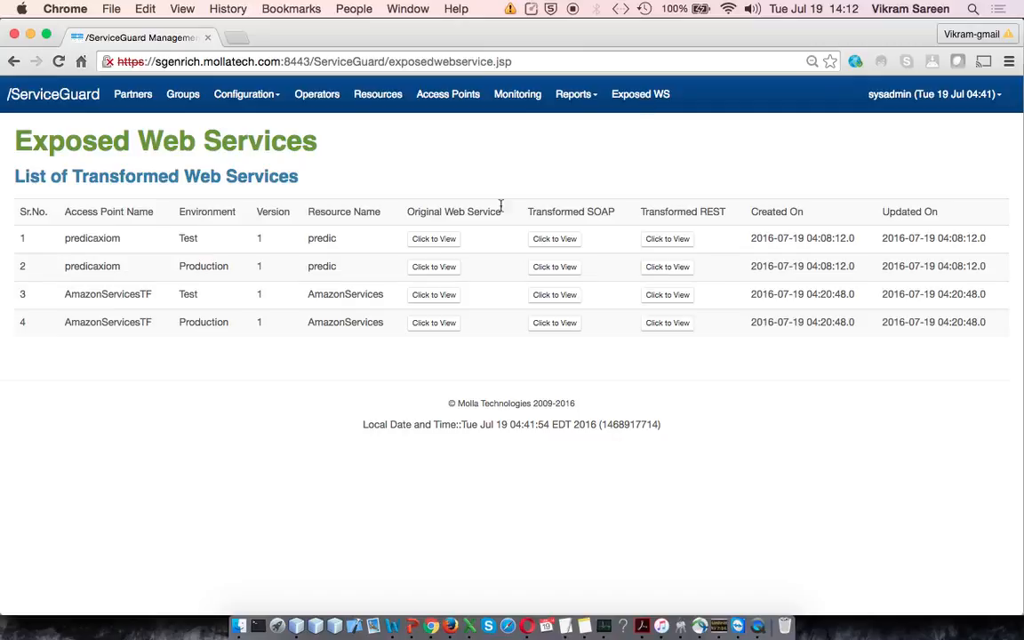
# Step: View the original web service WSDL of the AmazonServicesTF Production entry, then return to the exposed services list
pyautogui.click(438, 323)
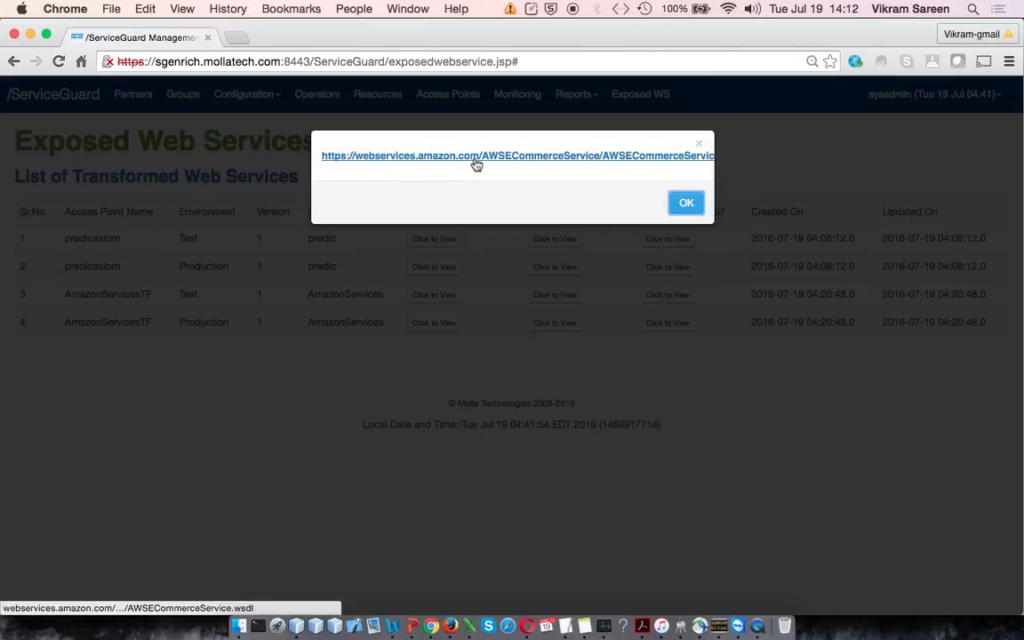
pyautogui.click(515, 162)
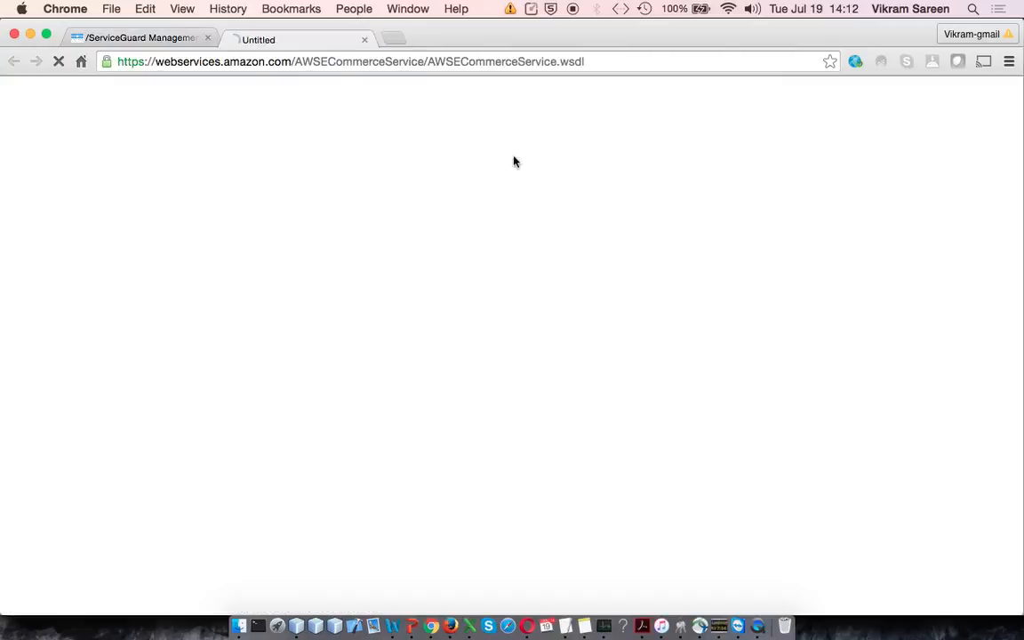
pyautogui.scroll(-5, 326, 285)
pyautogui.scroll(-2, 326, 285)
pyautogui.scroll(15, 418, 267)
pyautogui.click(151, 41)
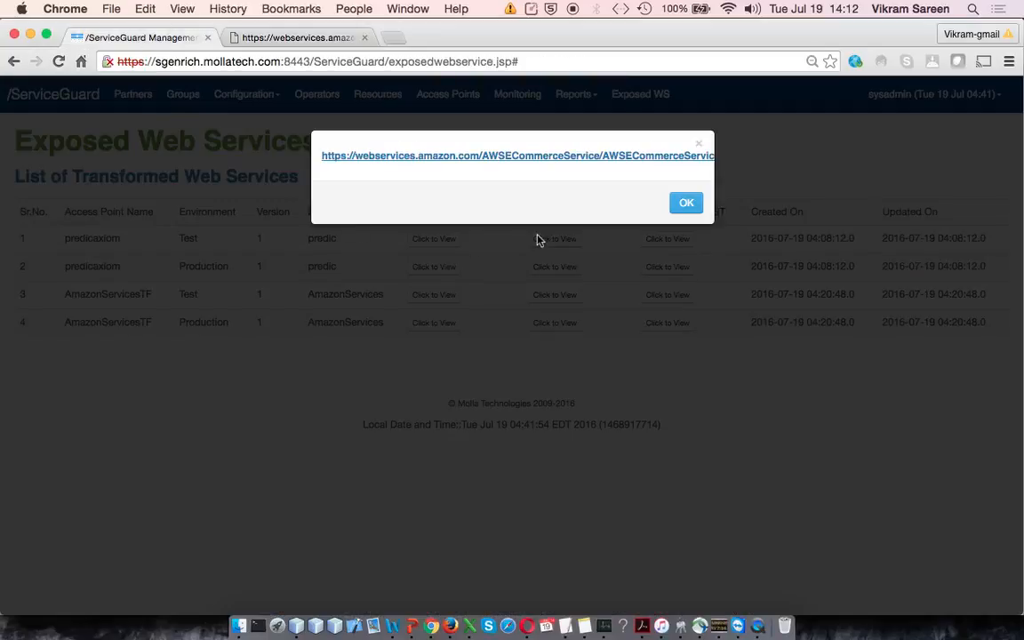
pyautogui.click(683, 206)
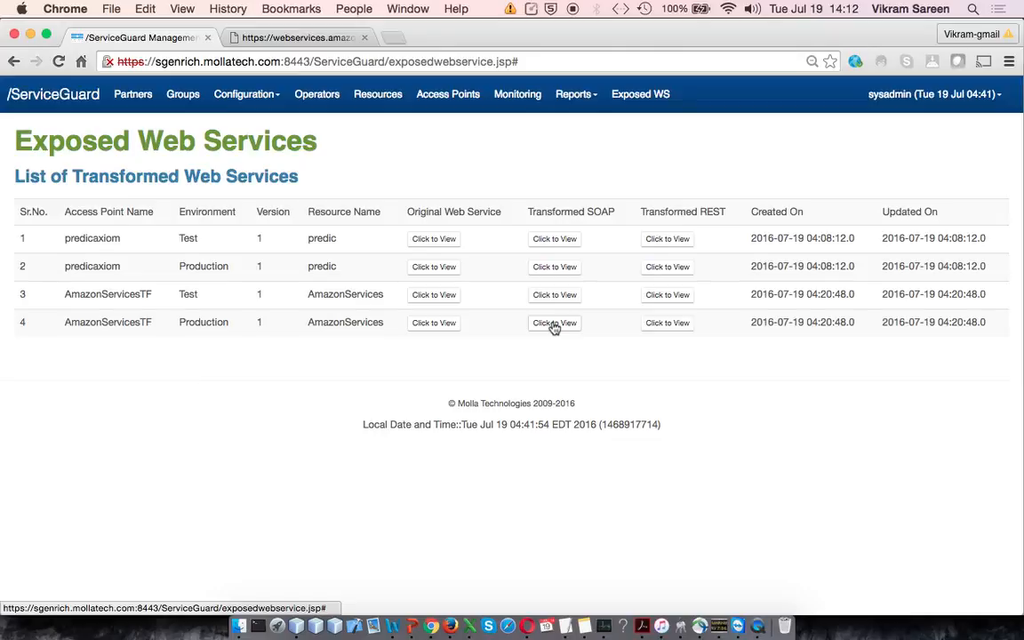
# Step: Try to view the transformed SOAP WSDL of the AmazonServicesTF Production entry, reload it and return to the services list
pyautogui.click(553, 326)
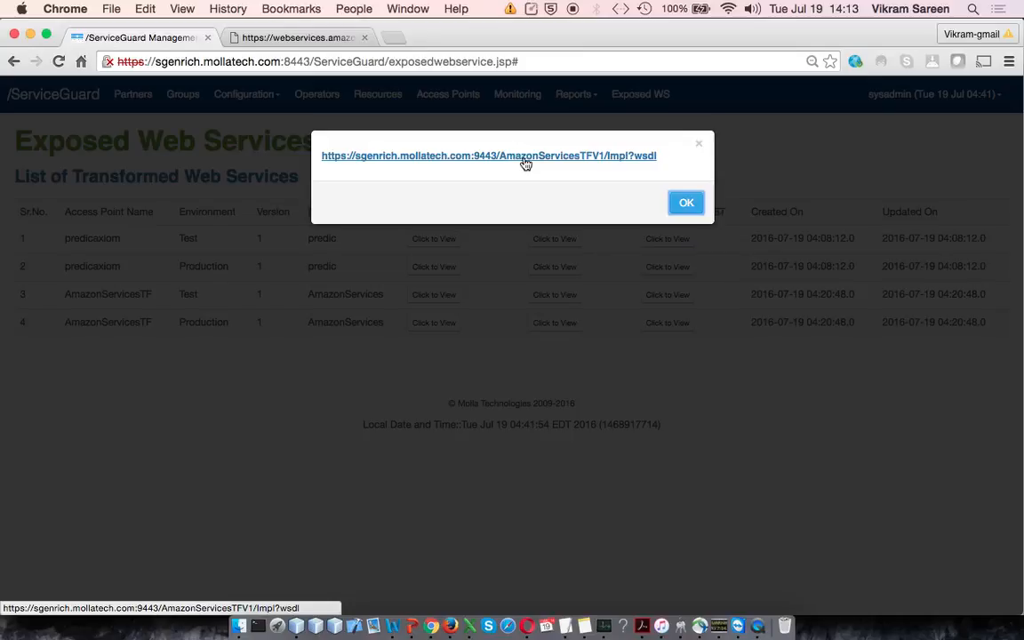
pyautogui.click(526, 156)
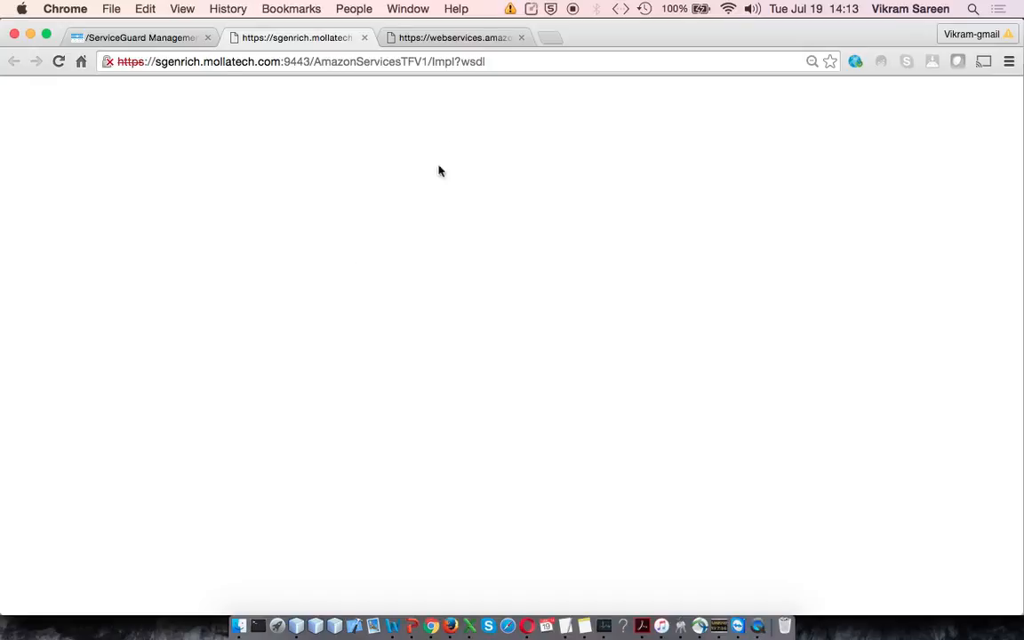
pyautogui.click(332, 68)
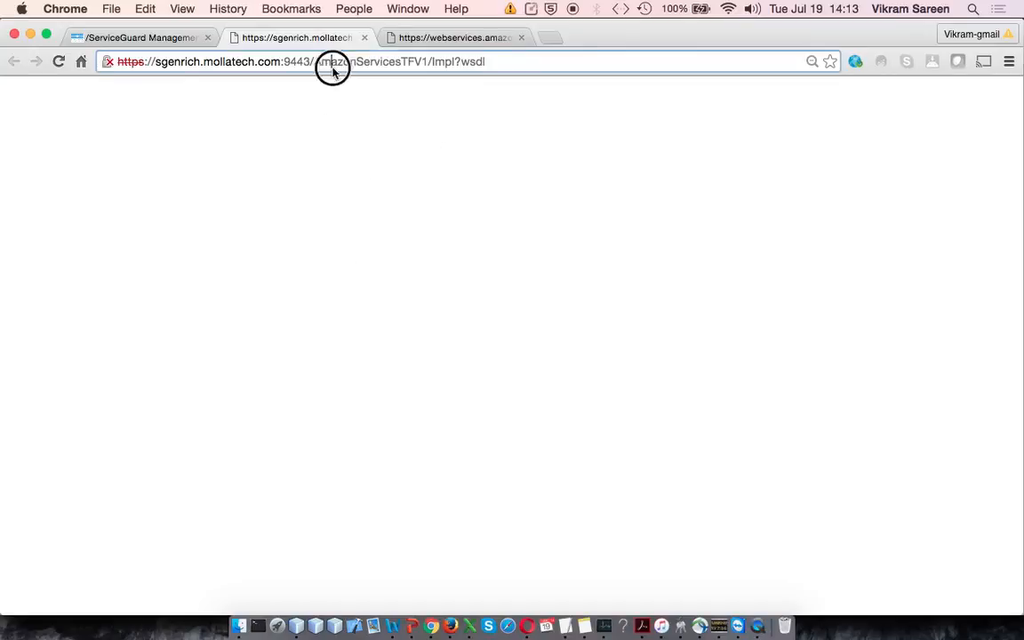
pyautogui.click(362, 145)
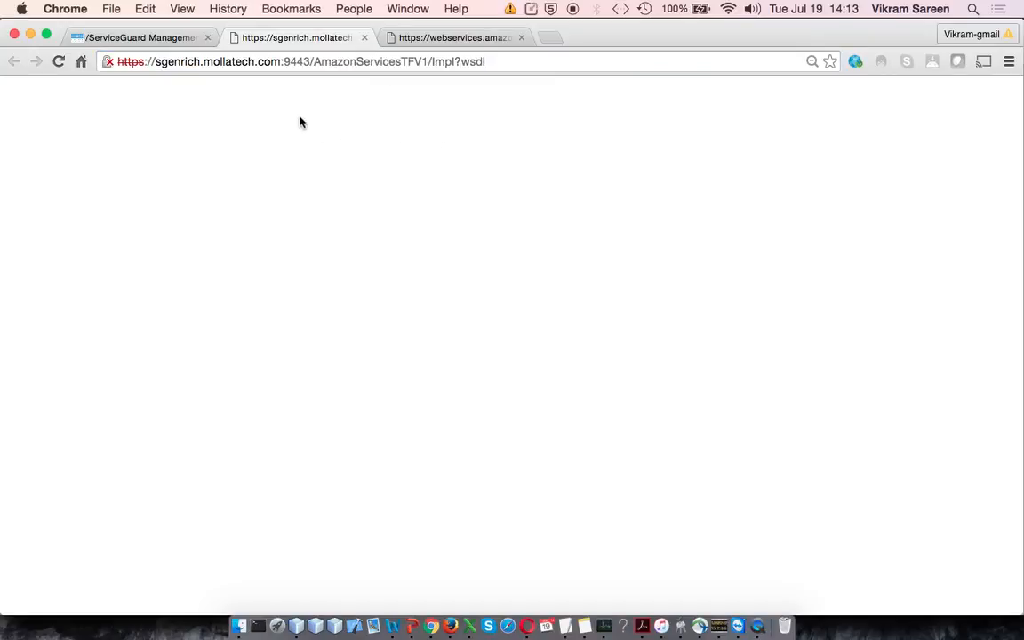
pyautogui.click(345, 66)
pyautogui.press('Return')
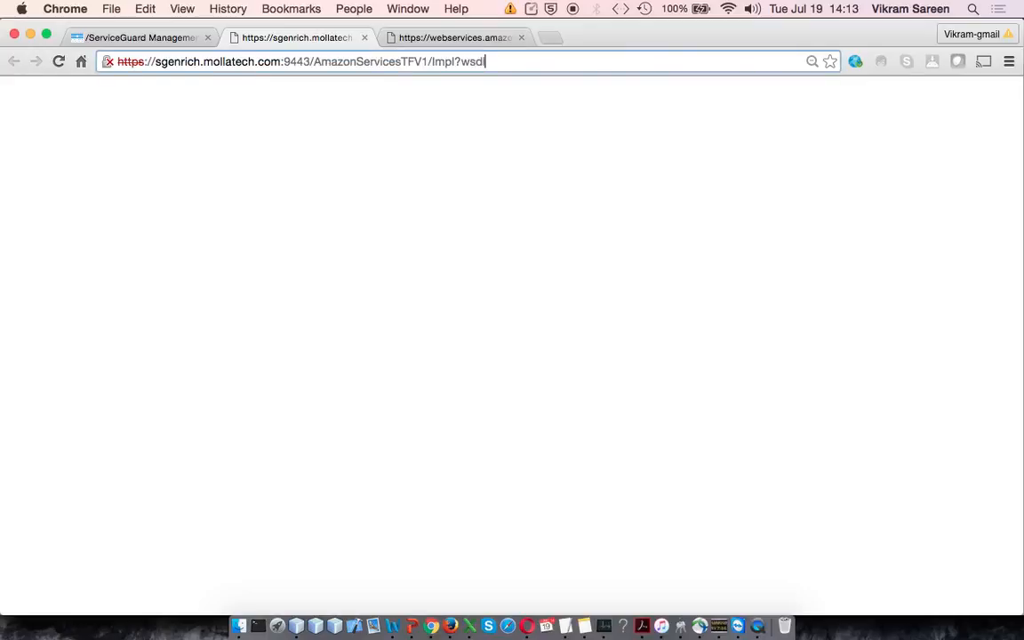
pyautogui.click(157, 39)
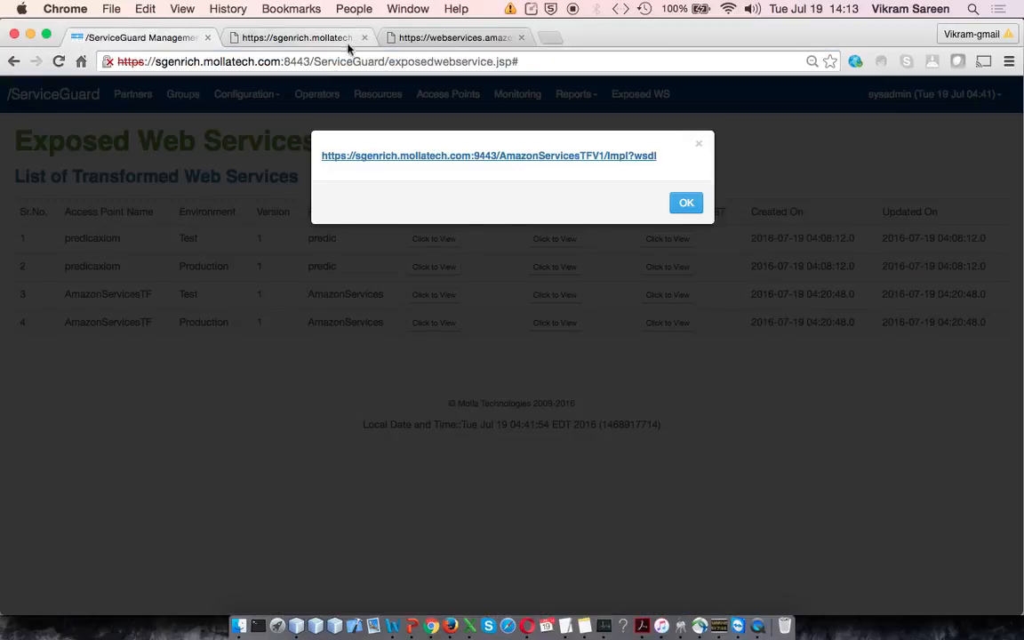
pyautogui.click(692, 205)
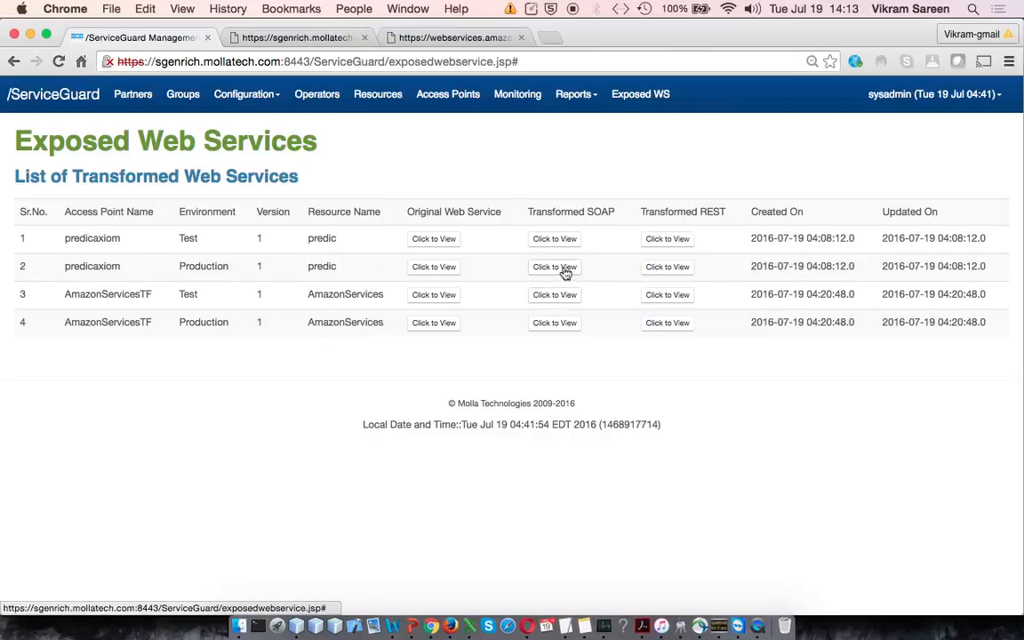
# Step: Examine the transformed SOAP WSDL of the predicaxiom Test entry and return to the services list
pyautogui.click(556, 240)
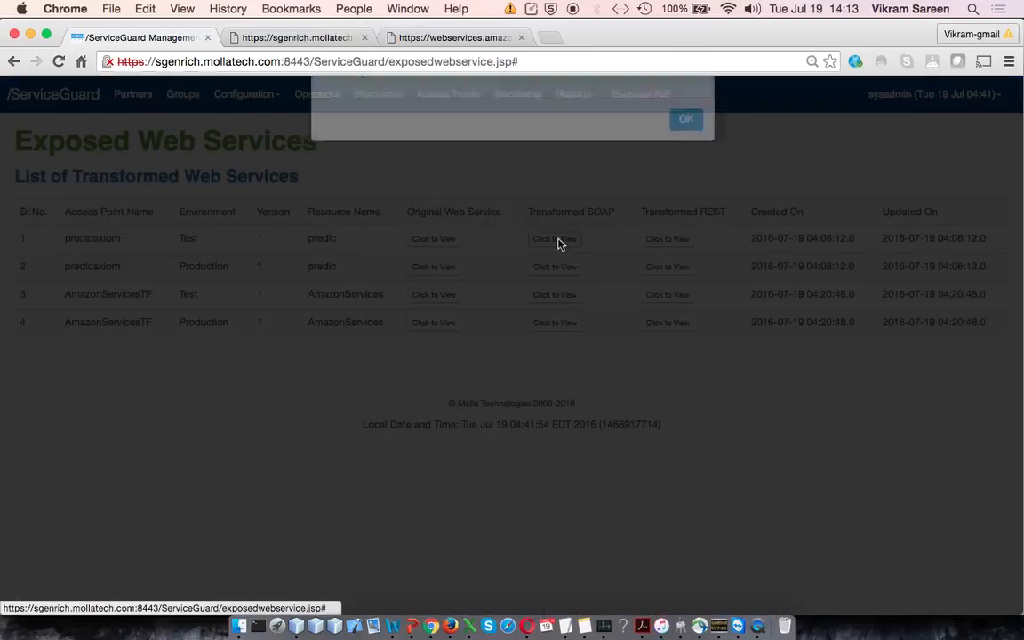
pyautogui.click(573, 157)
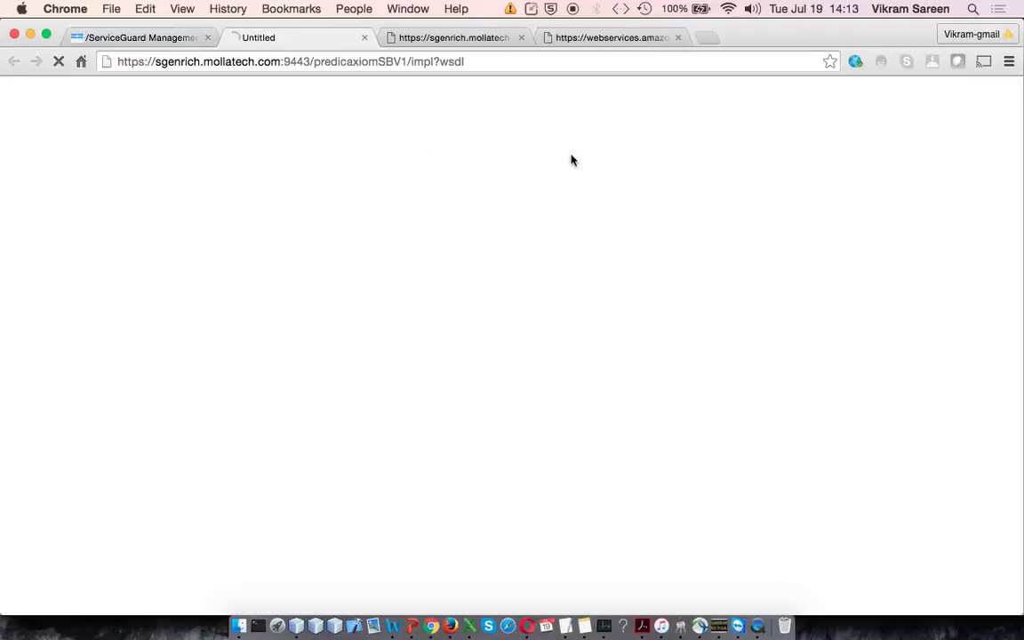
pyautogui.scroll(-3, 507, 311)
pyautogui.scroll(3, 506, 311)
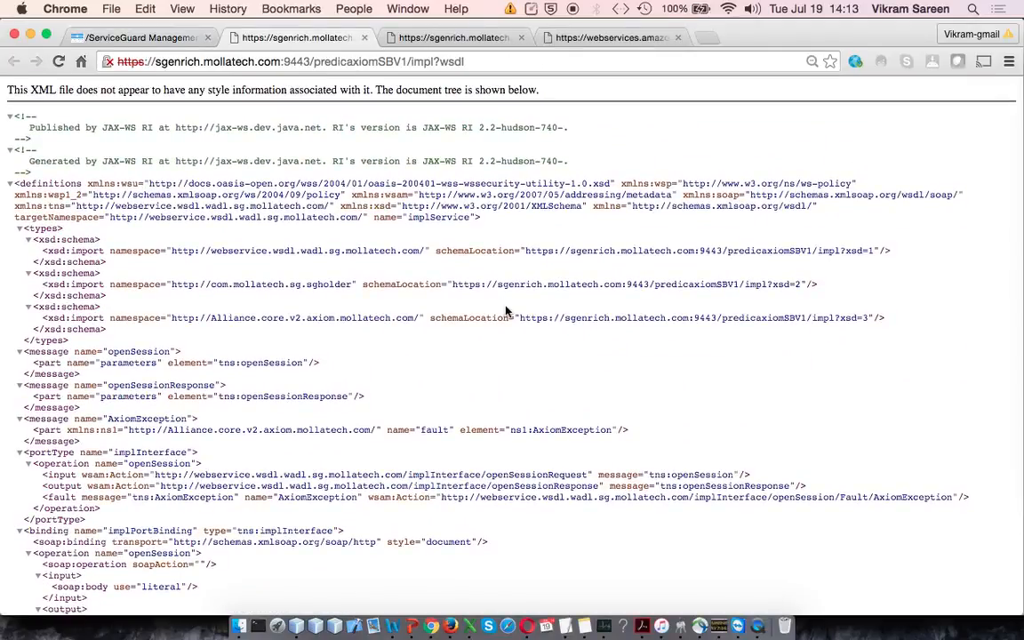
pyautogui.scroll(-3, 464, 301)
pyautogui.scroll(3, 465, 301)
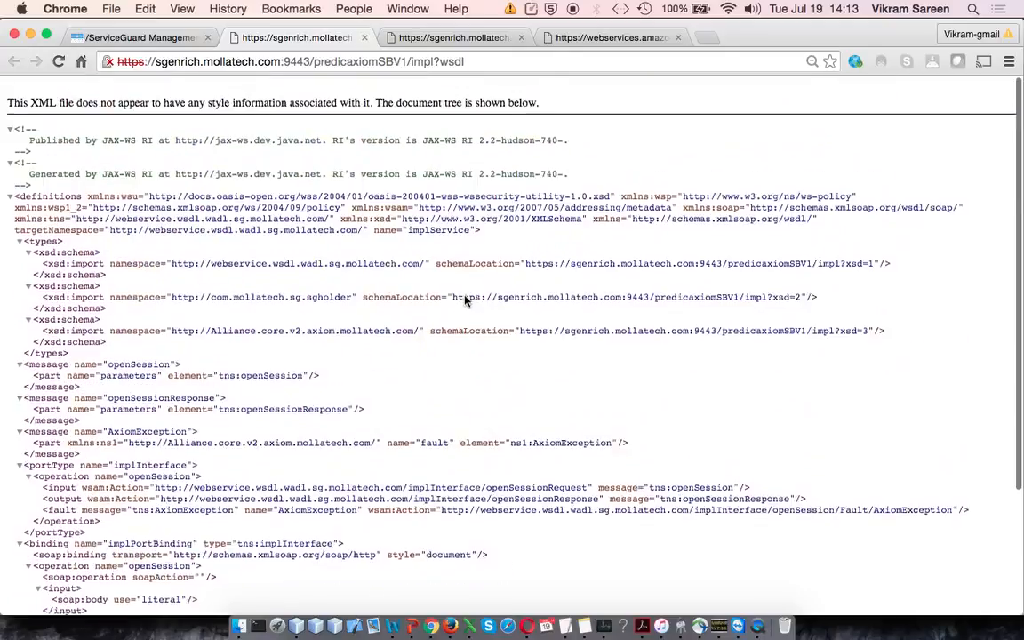
pyautogui.click(169, 35)
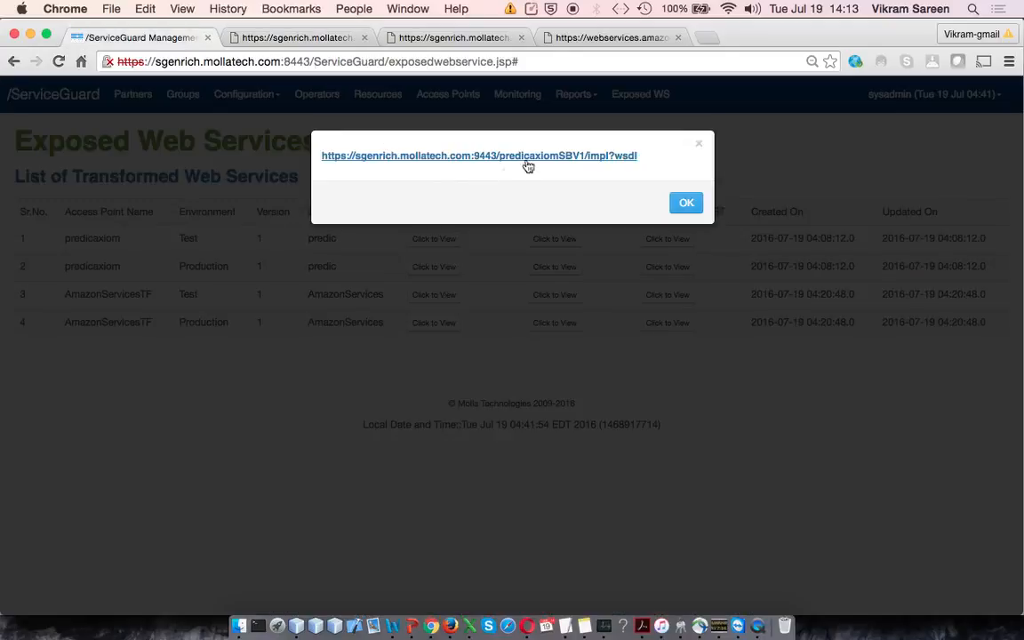
pyautogui.click(682, 203)
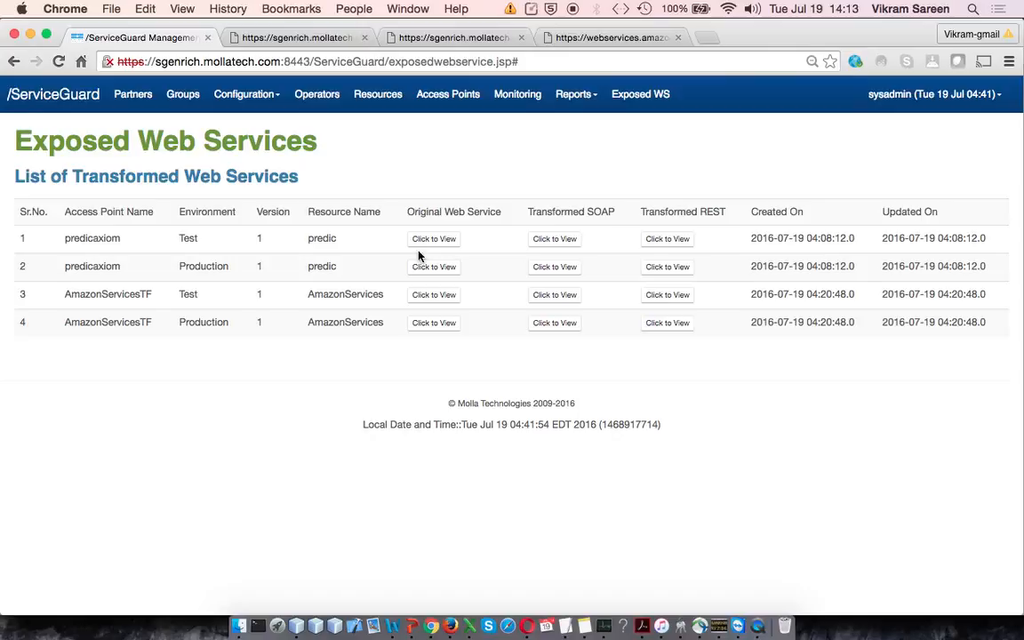
# Step: View the original WSDL of the predicaxiom Test entry and compare it with its transformed SOAP WSDL
pyautogui.click(448, 242)
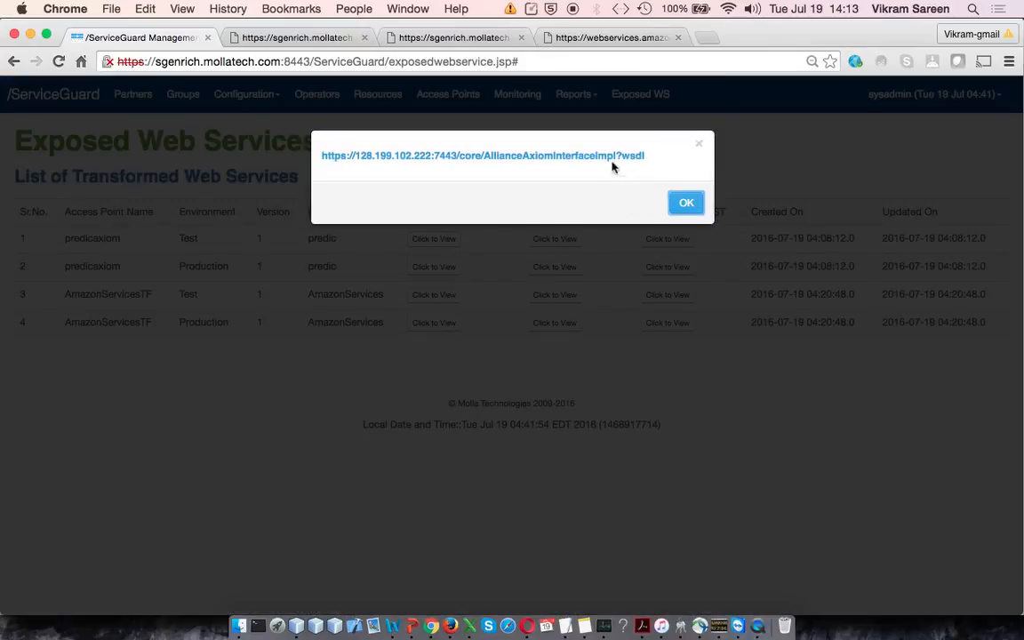
pyautogui.click(610, 159)
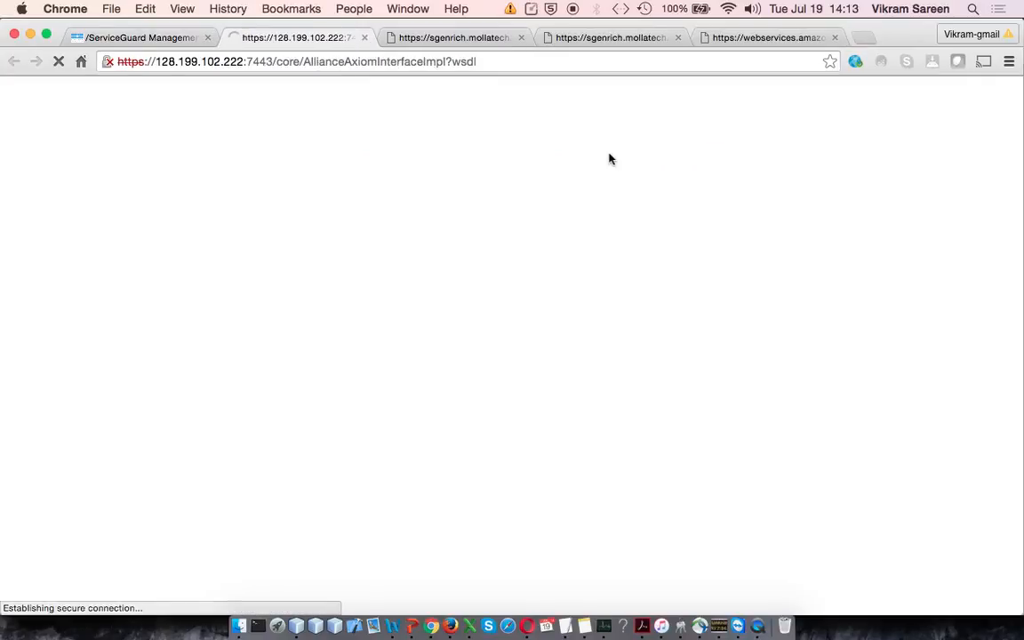
pyautogui.click(304, 428)
pyautogui.click(348, 561)
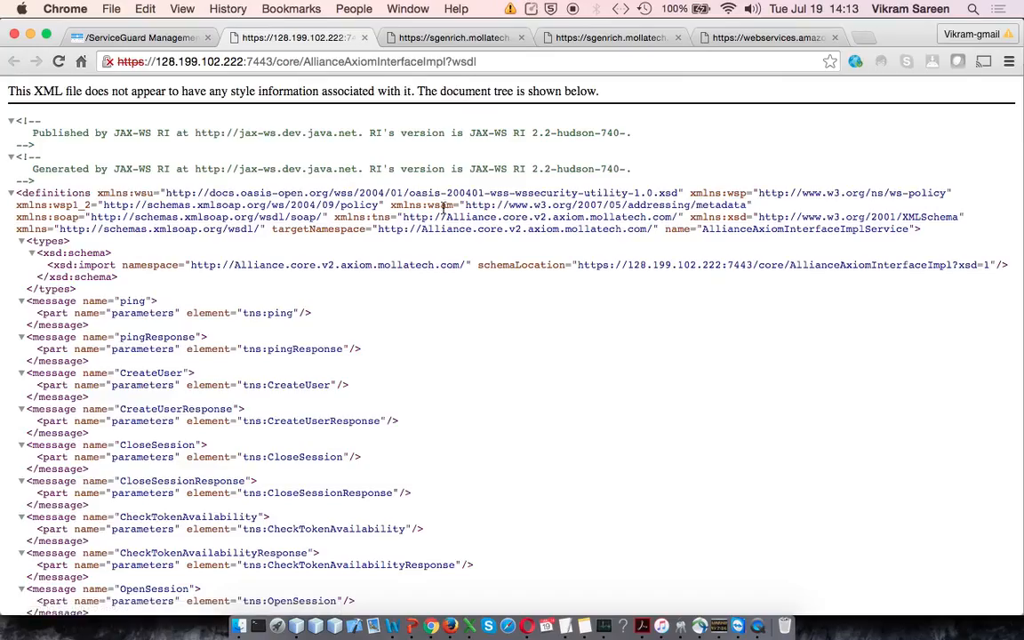
pyautogui.click(427, 38)
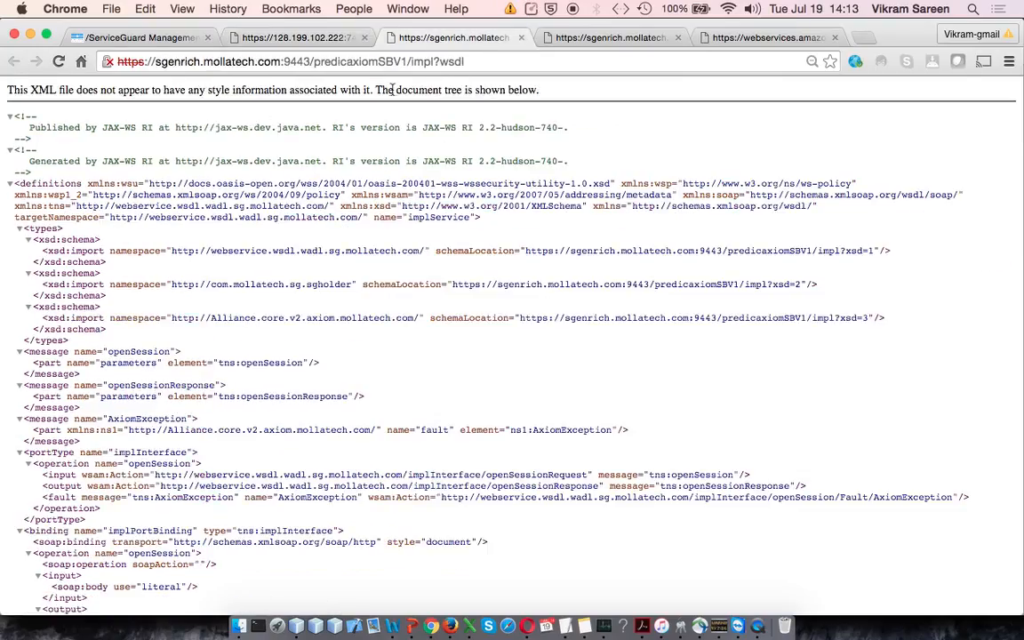
pyautogui.click(161, 40)
pyautogui.click(687, 202)
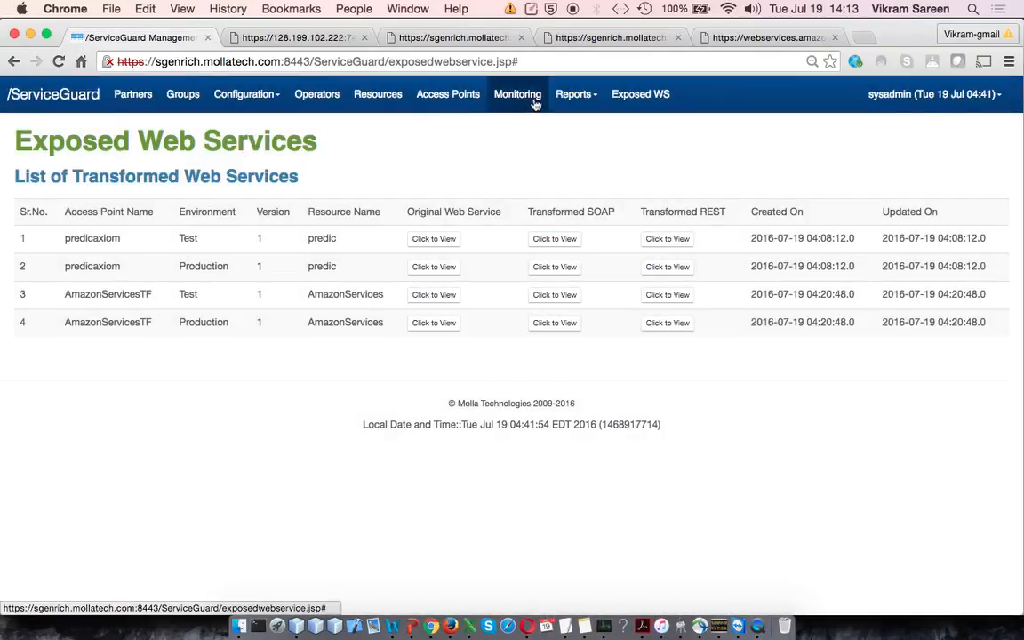
# Step: Open the WS Reports page and view the choices of the access point filter, keeping Select All
pyautogui.click(580, 95)
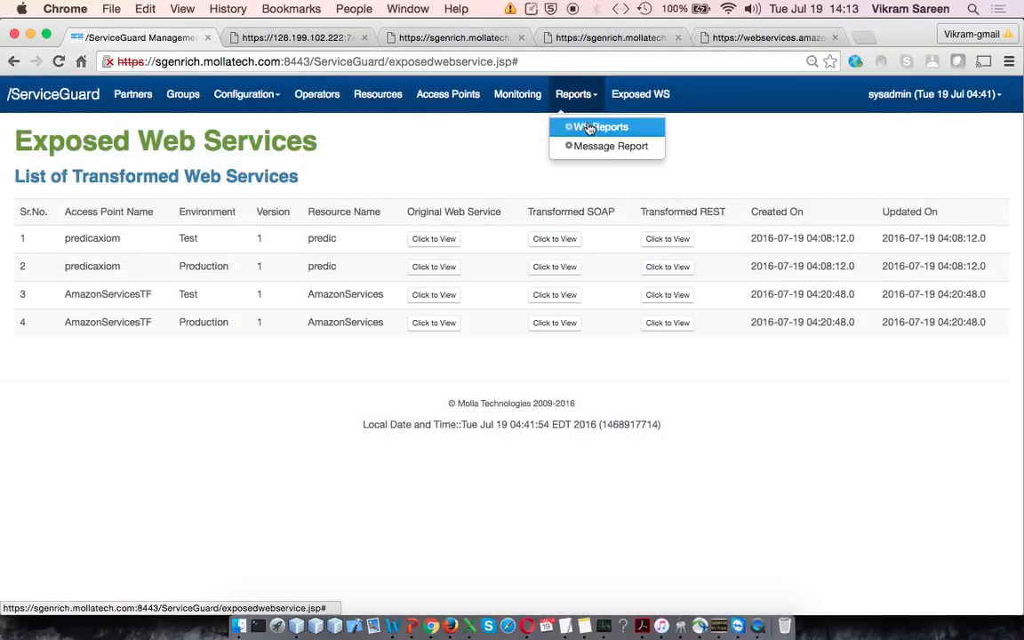
pyautogui.click(588, 127)
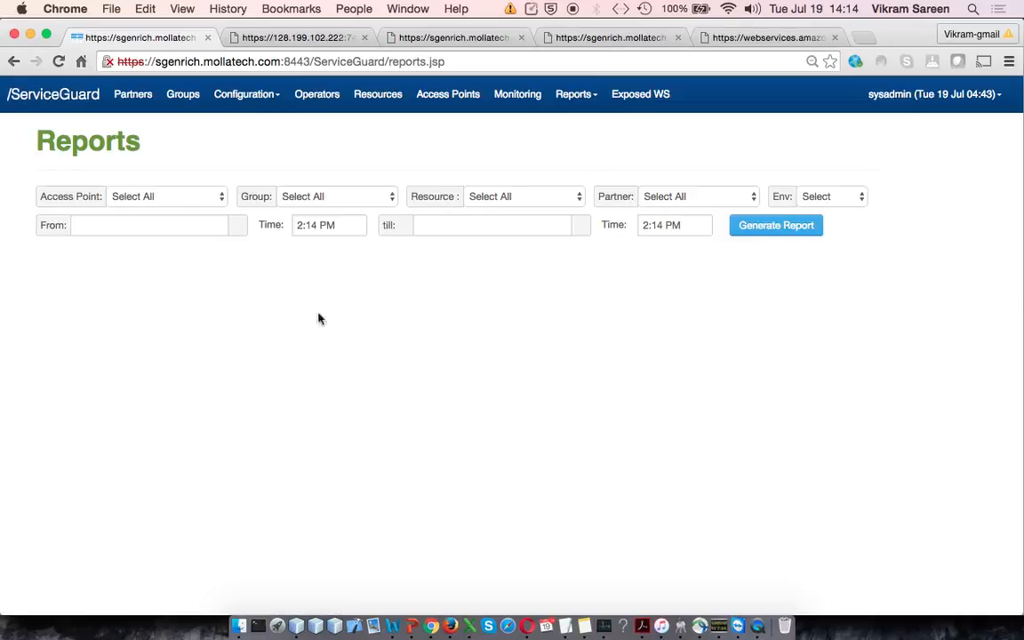
pyautogui.click(187, 227)
pyautogui.click(169, 197)
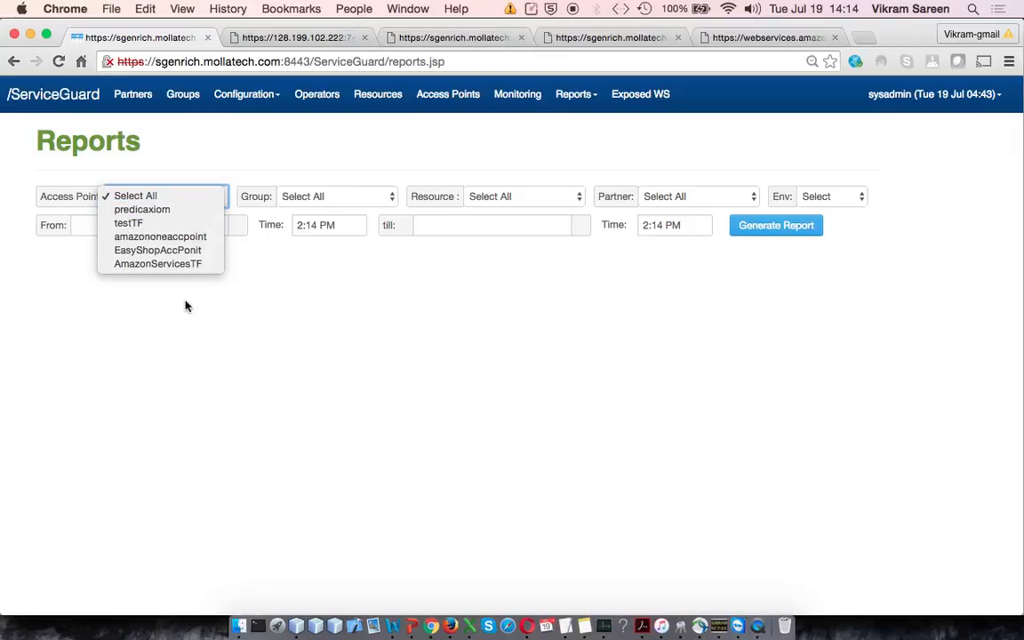
pyautogui.click(230, 299)
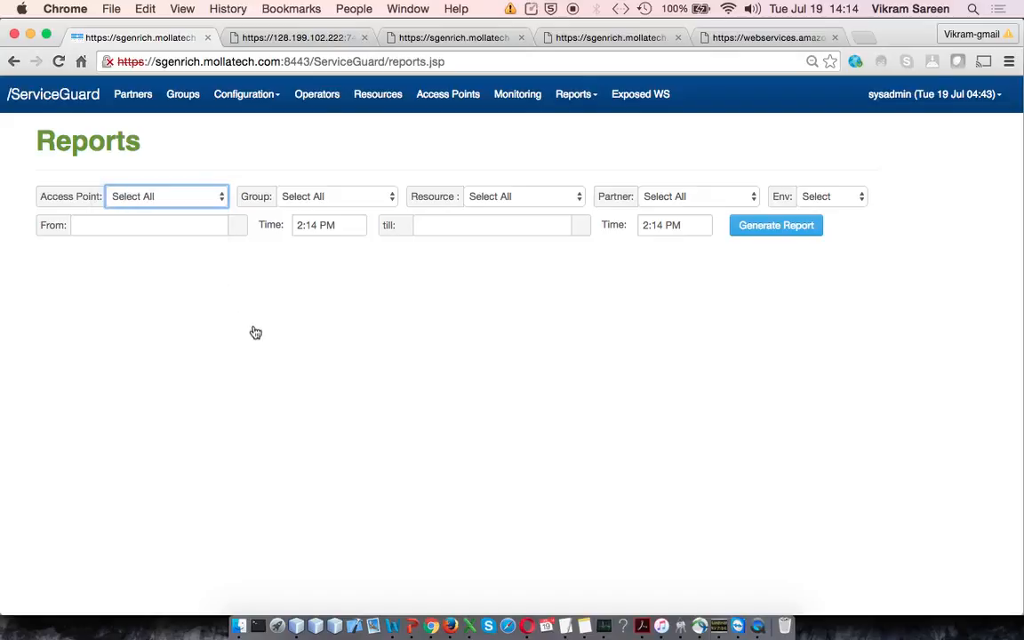
# Step: Set the report period from 06/07/2016 till 07/23/2016 and generate the report
pyautogui.click(194, 227)
pyautogui.click(85, 251)
pyautogui.click(129, 309)
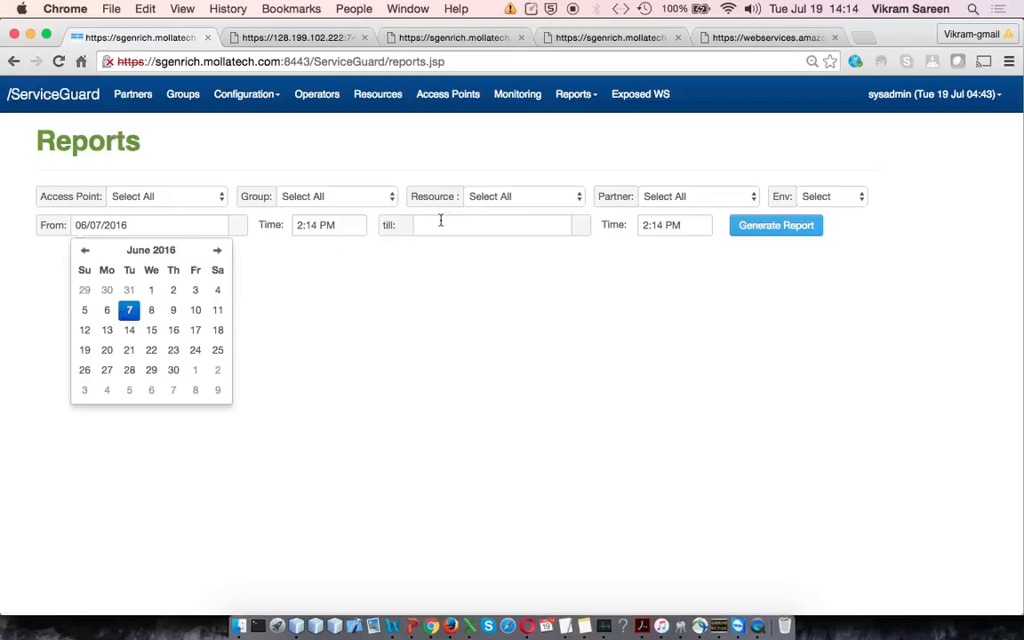
pyautogui.click(448, 224)
pyautogui.click(560, 351)
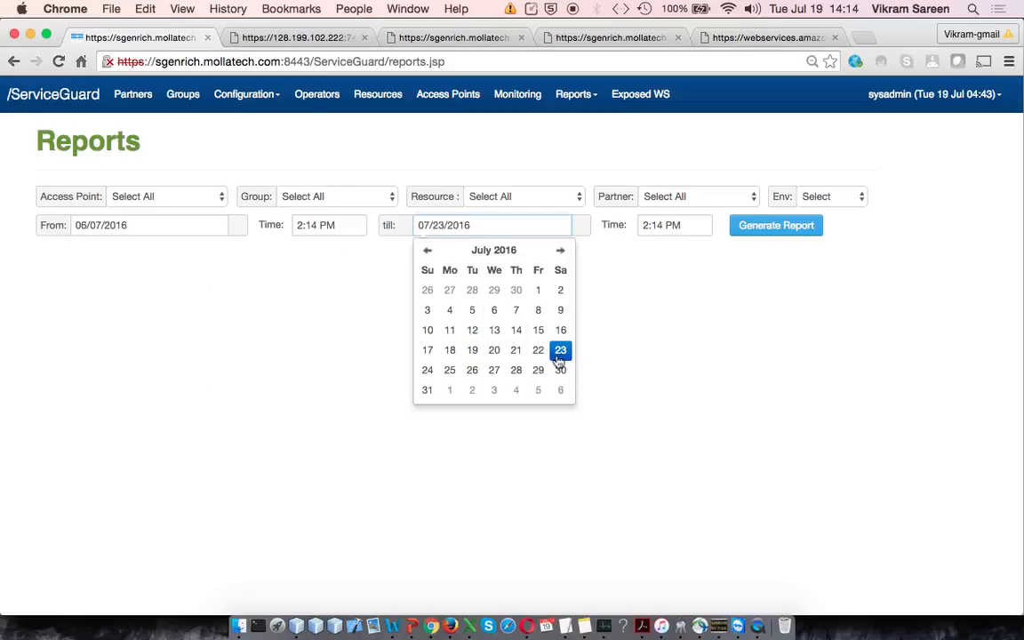
pyautogui.click(785, 227)
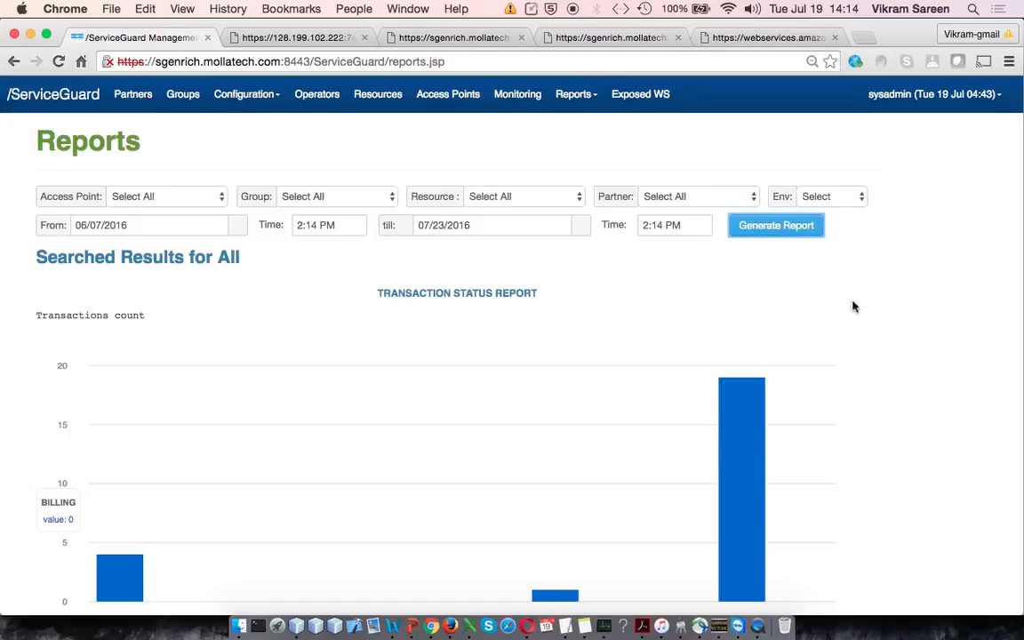
# Step: Examine the transaction status chart, checking the values of the ALLOWED and APITOKEN bars
pyautogui.scroll(-2, 853, 305)
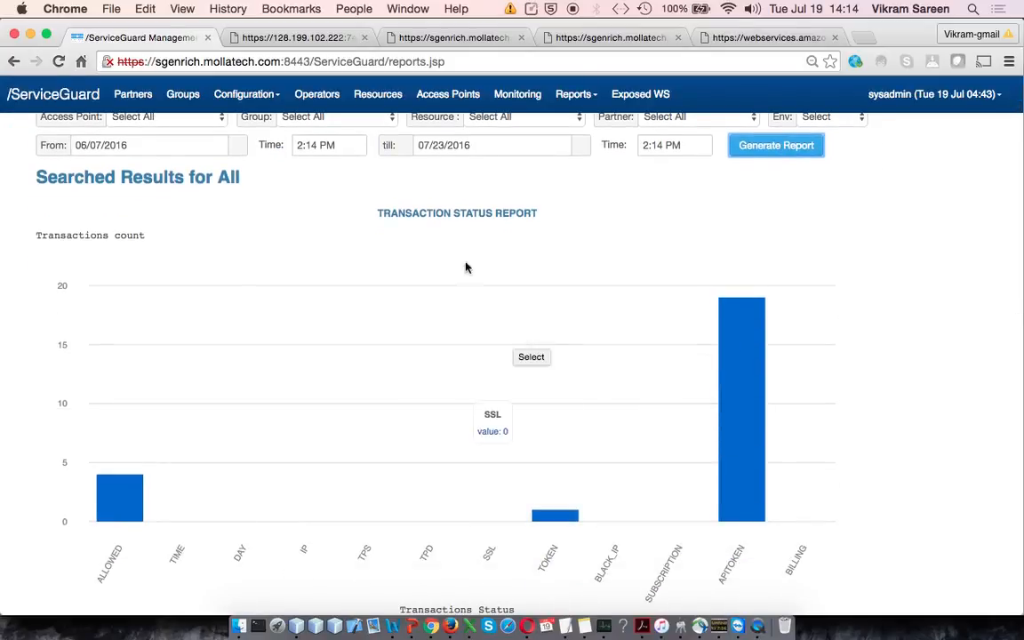
pyautogui.moveTo(398, 214); pyautogui.dragTo(518, 214)
pyautogui.scroll(-2, 541, 252)
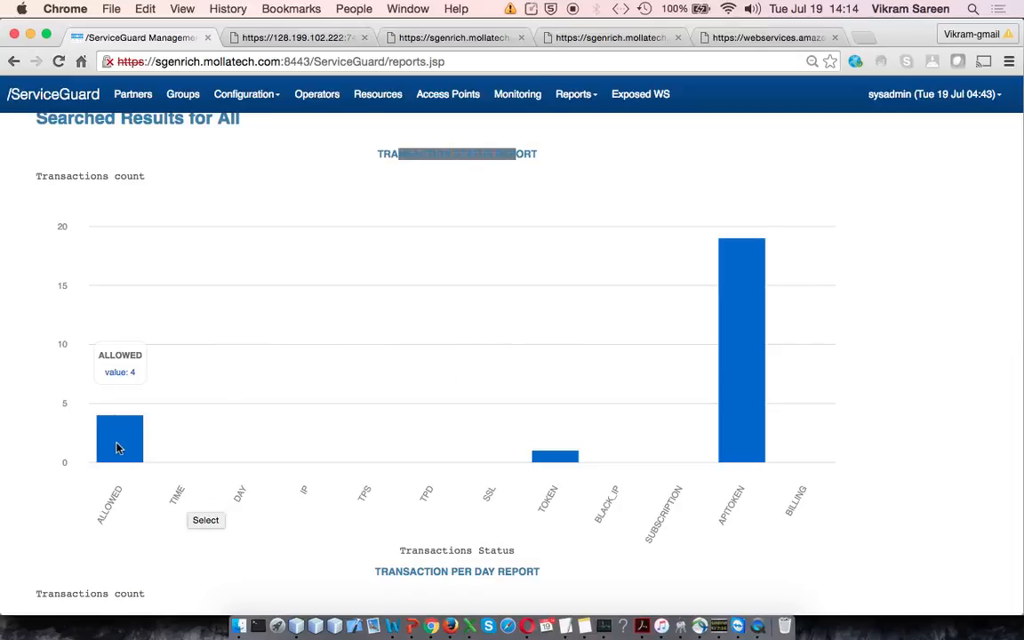
pyautogui.moveTo(743, 436)
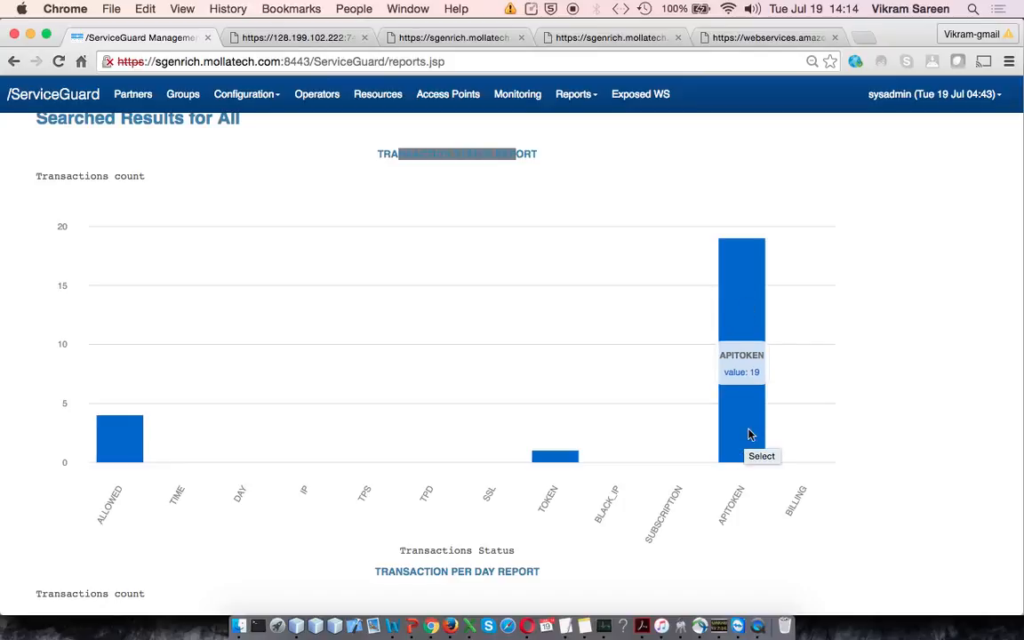
# Step: Examine the transaction status chart's blocking categories, going over TOKEN, APITOKEN, SSL, TPD and TPS
pyautogui.click(606, 183)
pyautogui.scroll(-3, 564, 316)
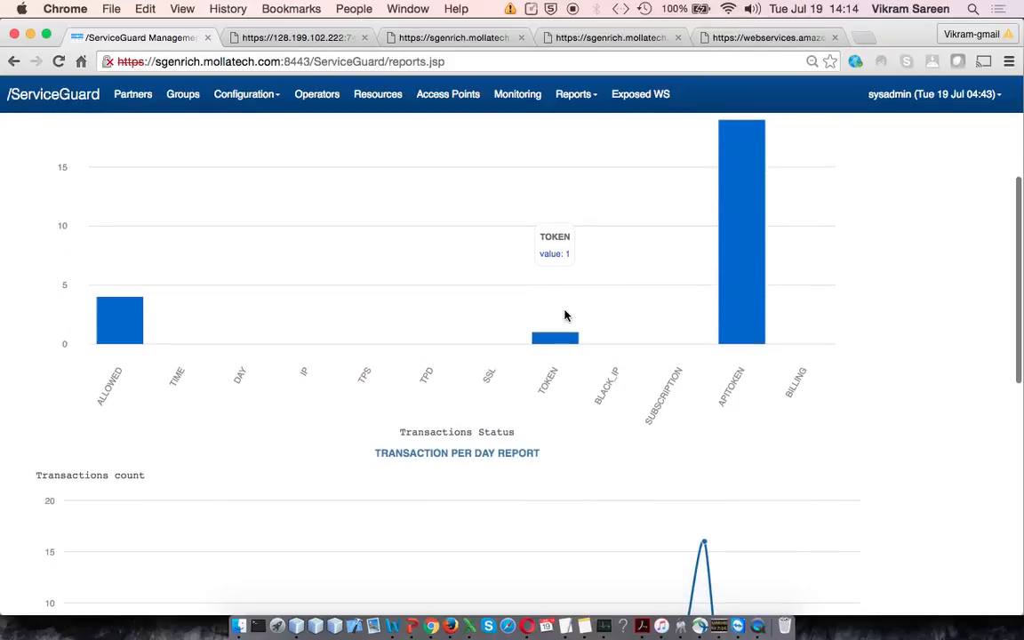
pyautogui.moveTo(602, 394); pyautogui.dragTo(607, 387)
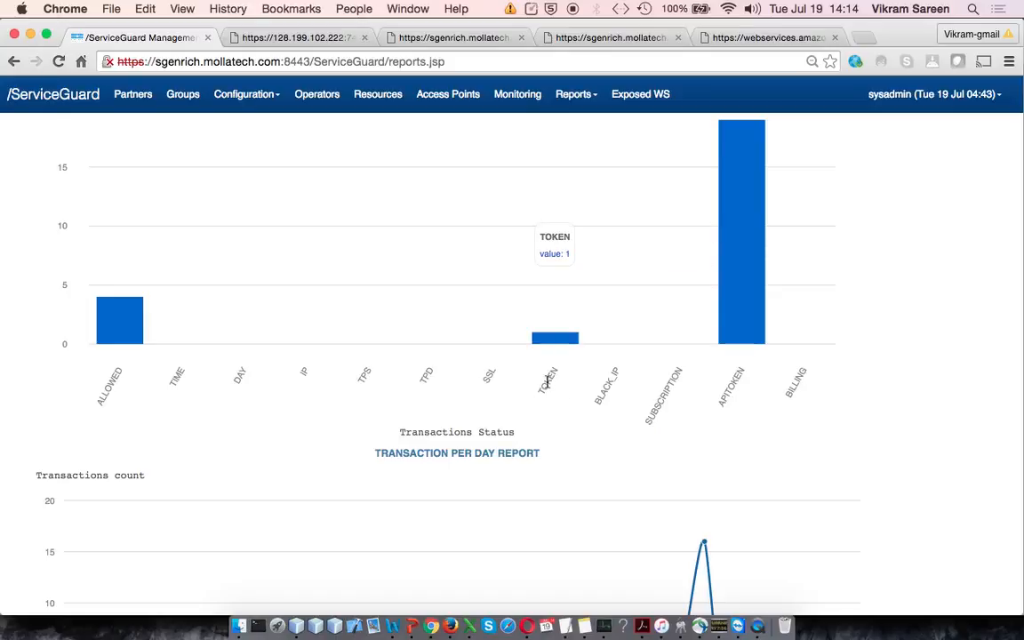
pyautogui.doubleClick(727, 389)
pyautogui.doubleClick(550, 381)
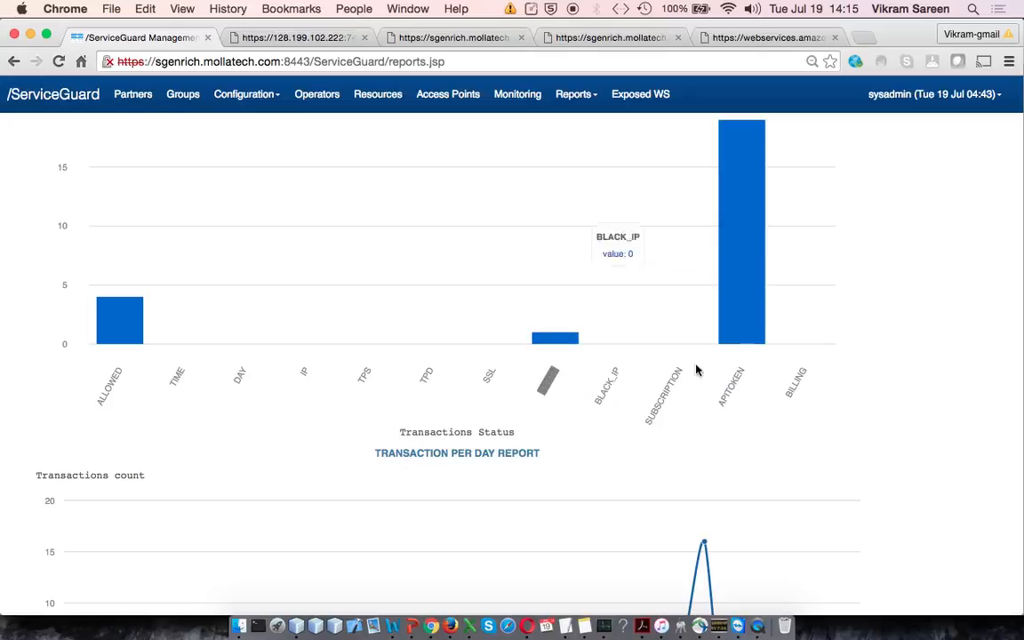
pyautogui.doubleClick(731, 387)
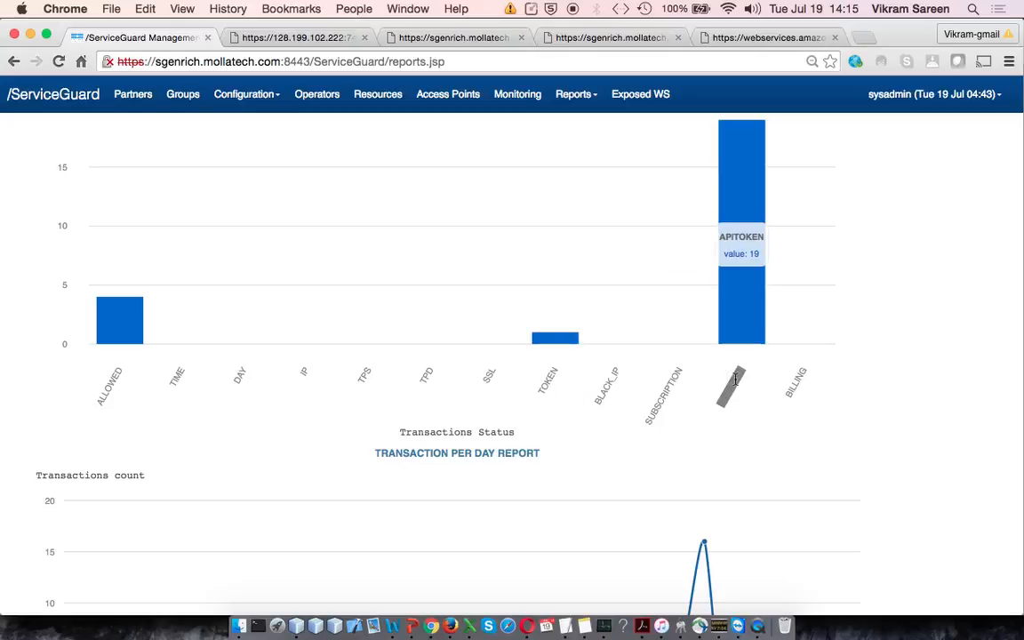
pyautogui.doubleClick(549, 377)
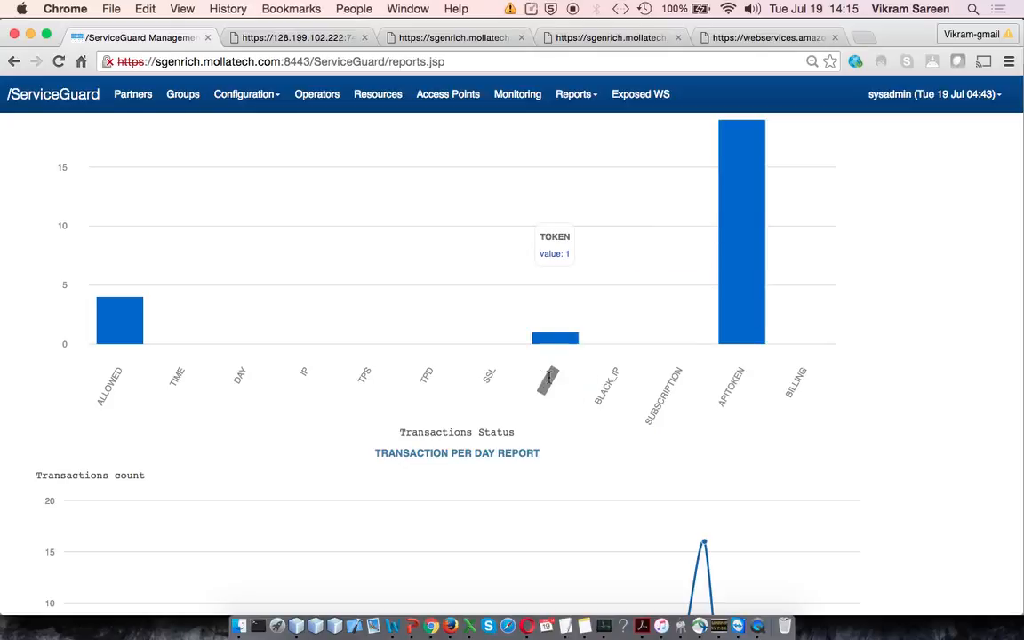
pyautogui.click(488, 374)
pyautogui.click(424, 374)
pyautogui.doubleClick(425, 375)
pyautogui.doubleClick(364, 375)
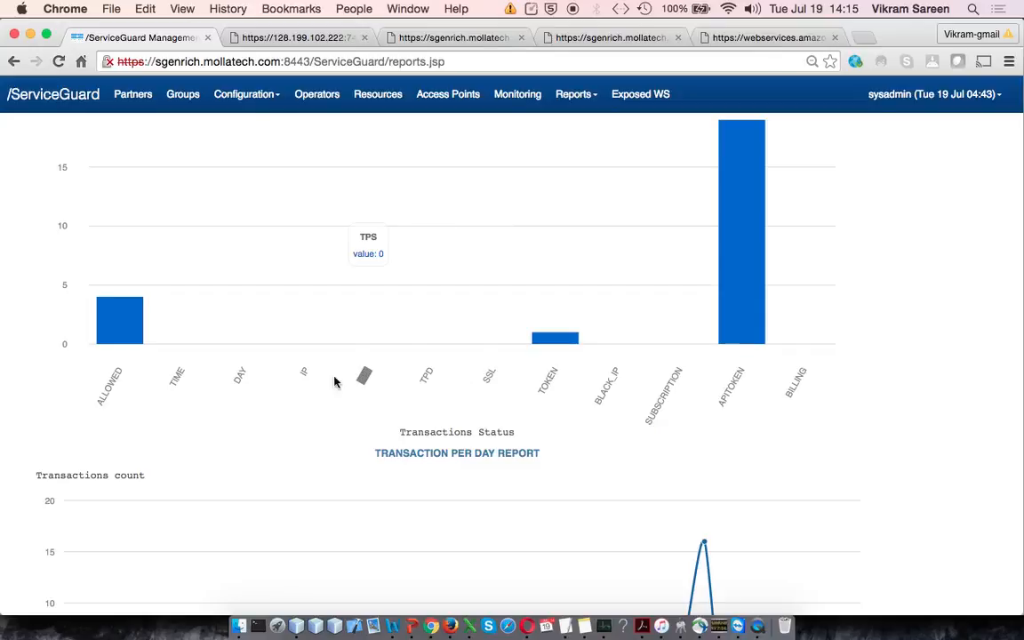
# Step: Examine the Transaction Per Day Report, checking the peak at 2016-07-14
pyautogui.scroll(-3, 409, 434)
pyautogui.scroll(-2, 413, 439)
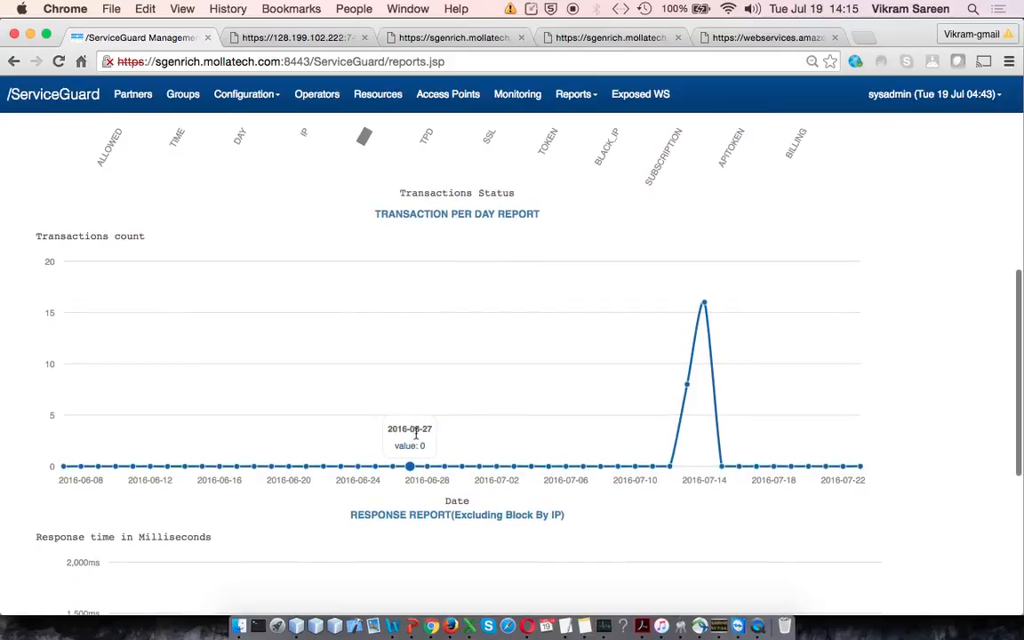
pyautogui.scroll(-1, 444, 355)
pyautogui.moveTo(405, 189); pyautogui.dragTo(587, 195)
pyautogui.click(588, 197)
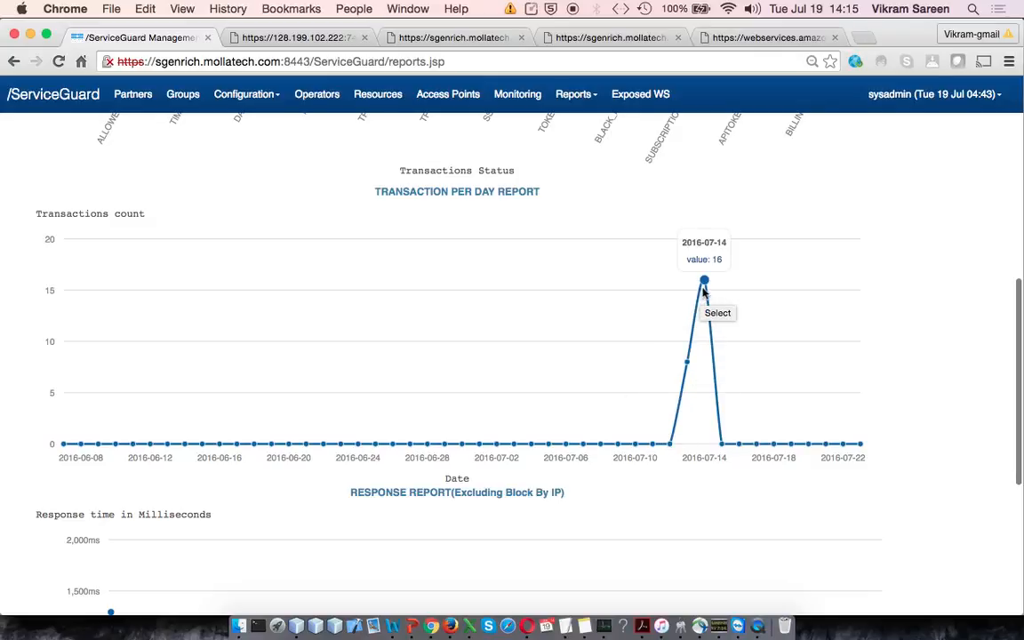
# Step: Examine the response time chart and the CSV, PDF and TXT download options of the report
pyautogui.scroll(-4, 644, 449)
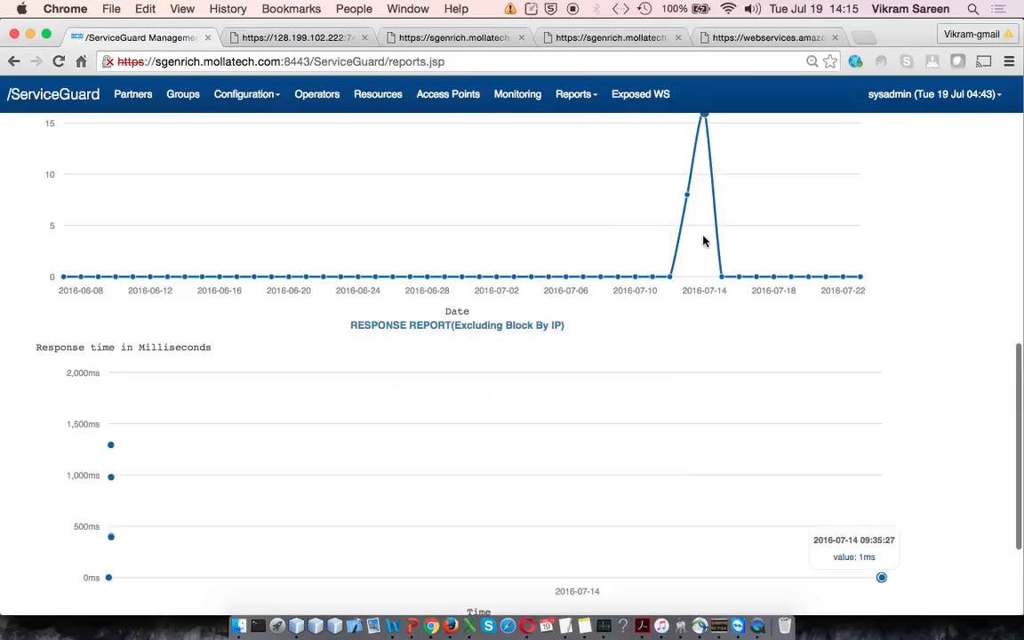
pyautogui.scroll(-4, 690, 206)
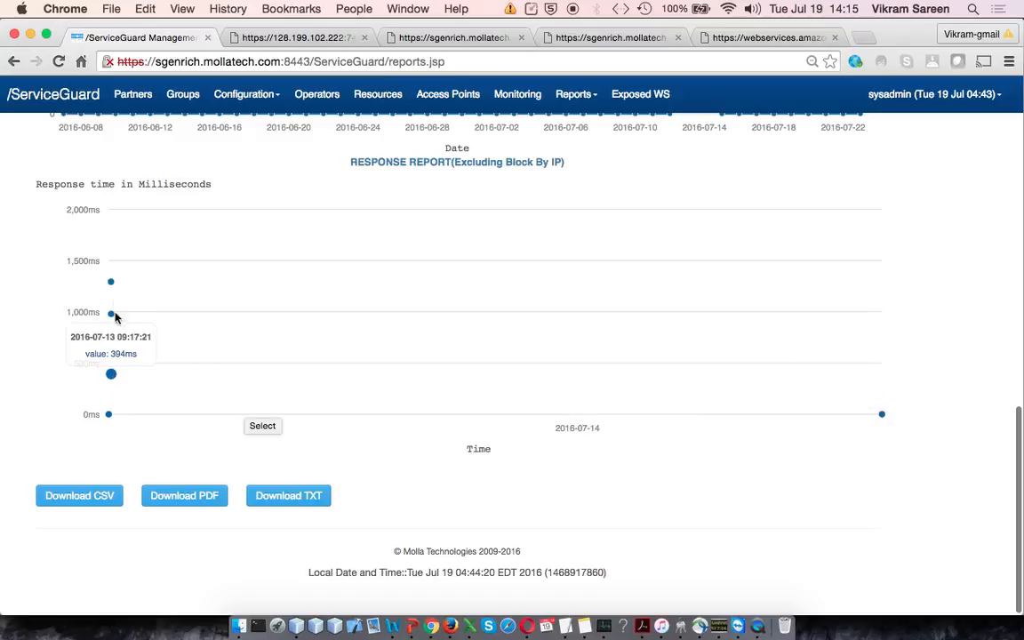
pyautogui.scroll(1, 233, 449)
pyautogui.scroll(-1, 233, 449)
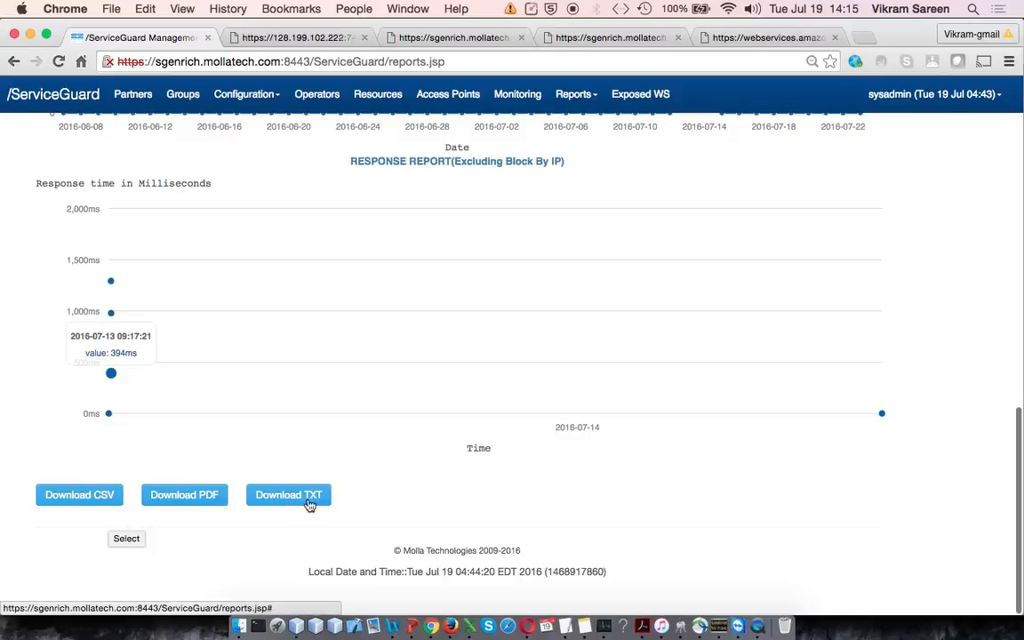
pyautogui.click(100, 500)
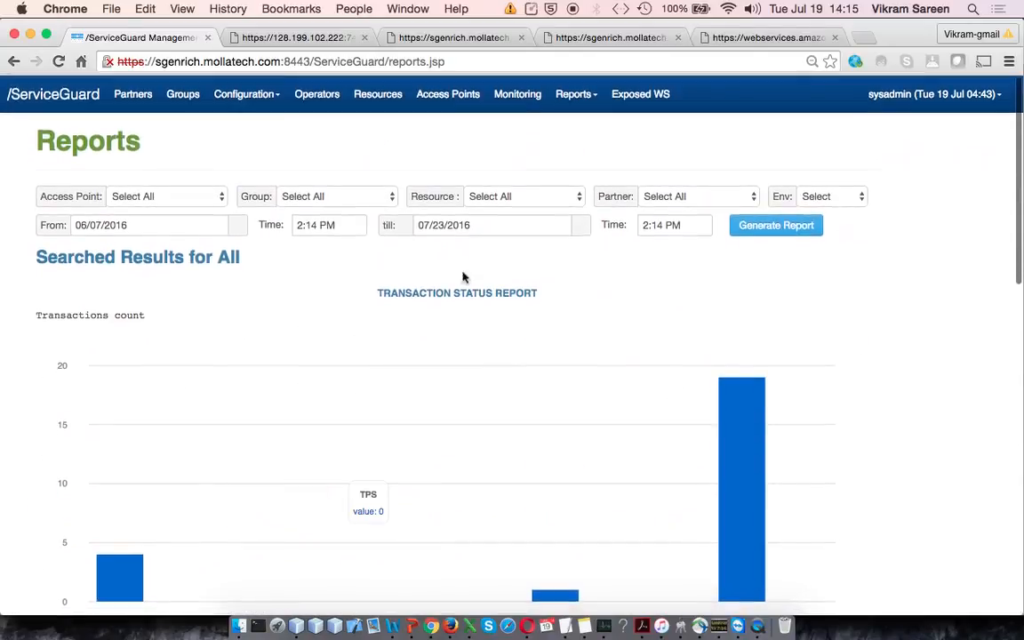
# Step: Open the Message Report page and review the list of recent messages with their delivery status
pyautogui.click(576, 96)
pyautogui.click(589, 147)
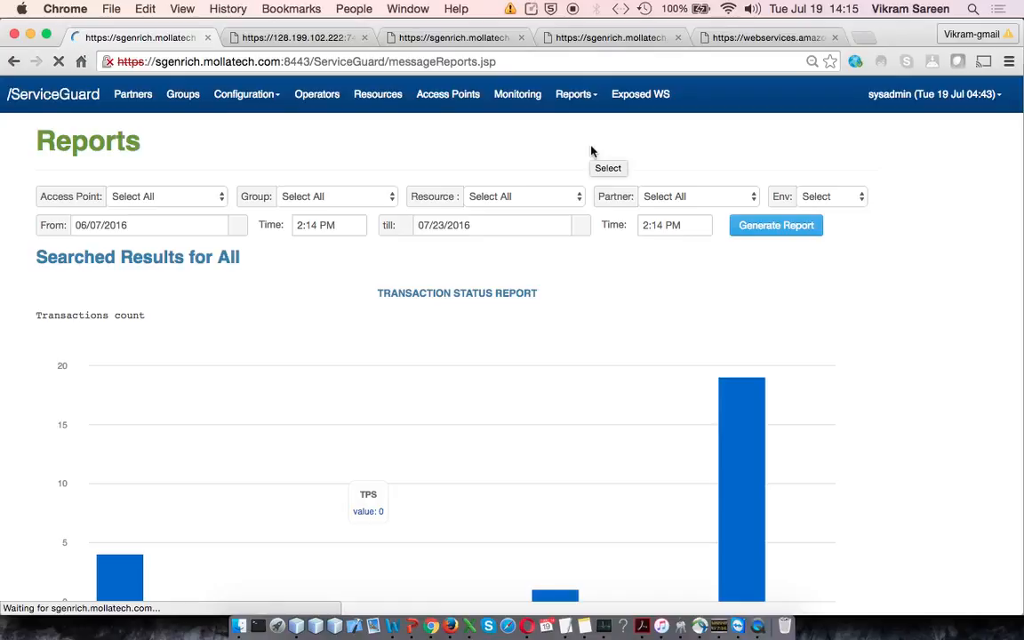
pyautogui.scroll(-3, 541, 401)
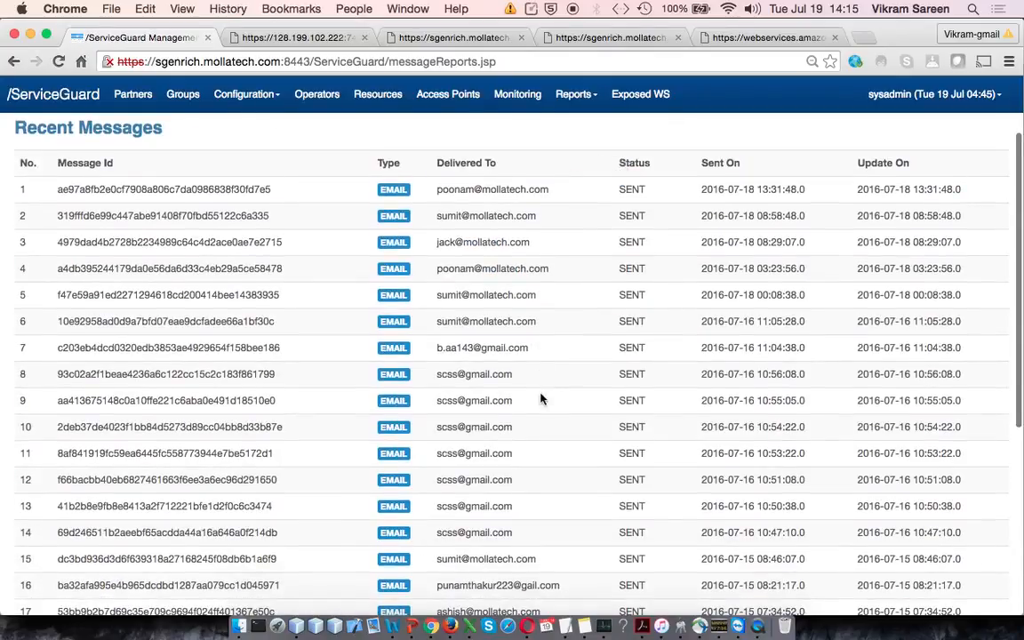
pyautogui.scroll(-5, 541, 400)
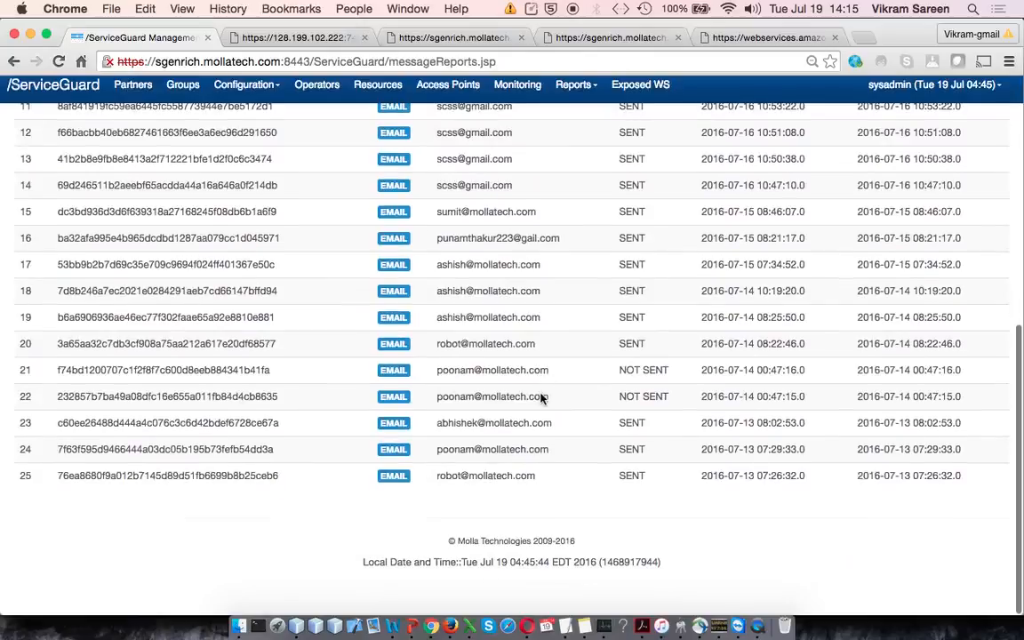
pyautogui.scroll(8, 542, 398)
# Step: View the start date calendar and the message type choices of the Message Report, leaving both filters unset
pyautogui.click(155, 194)
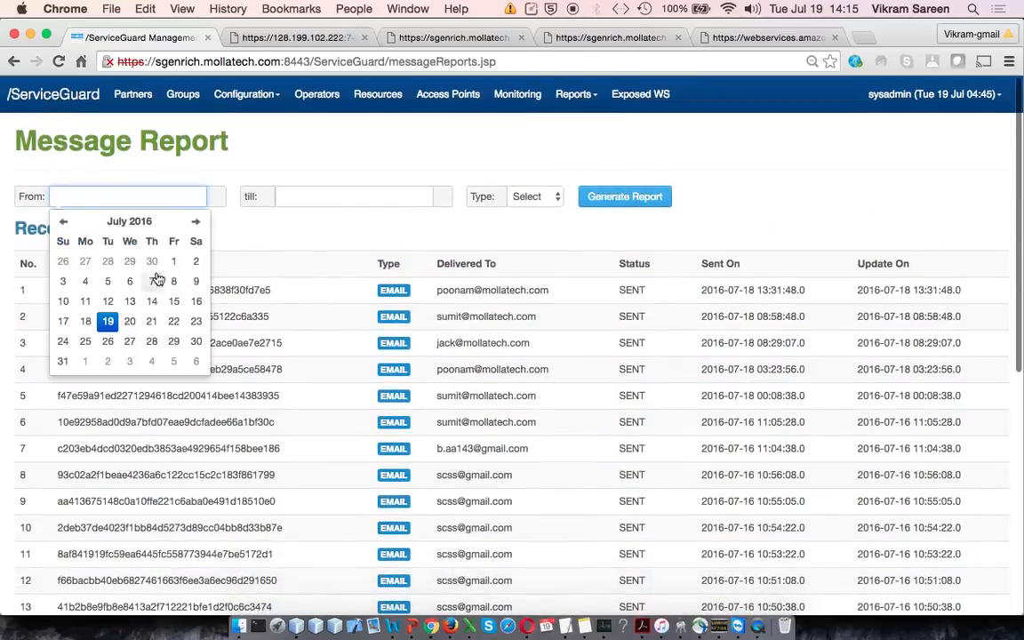
pyautogui.click(536, 225)
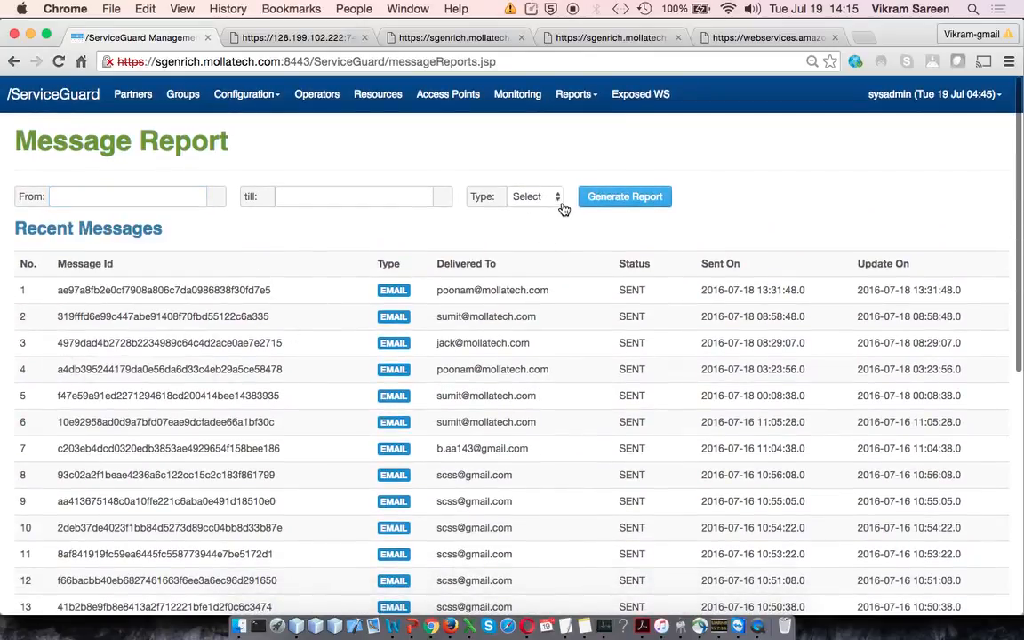
pyautogui.click(536, 197)
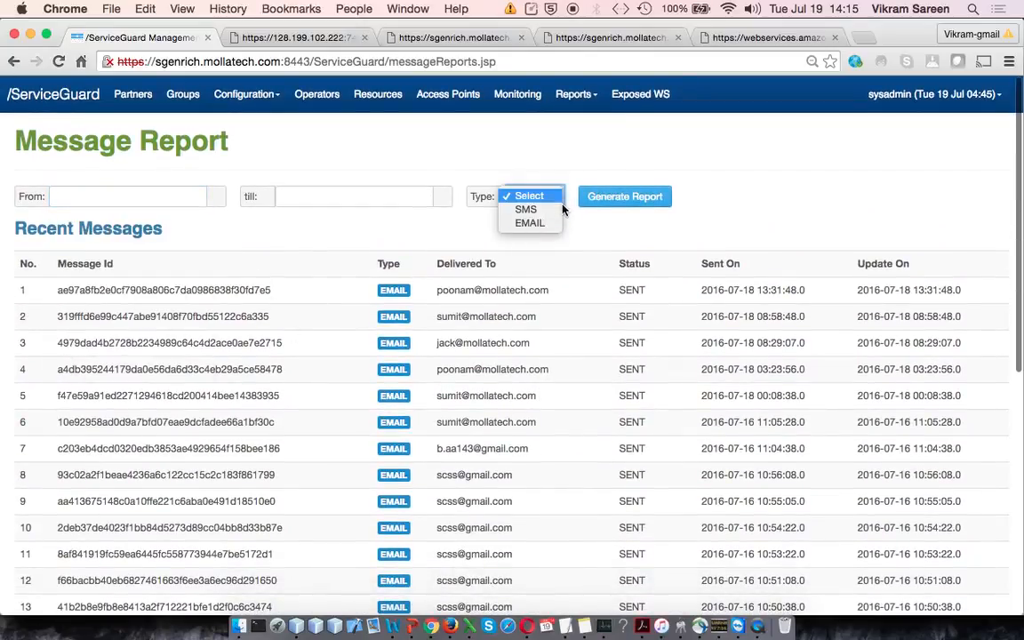
pyautogui.click(615, 246)
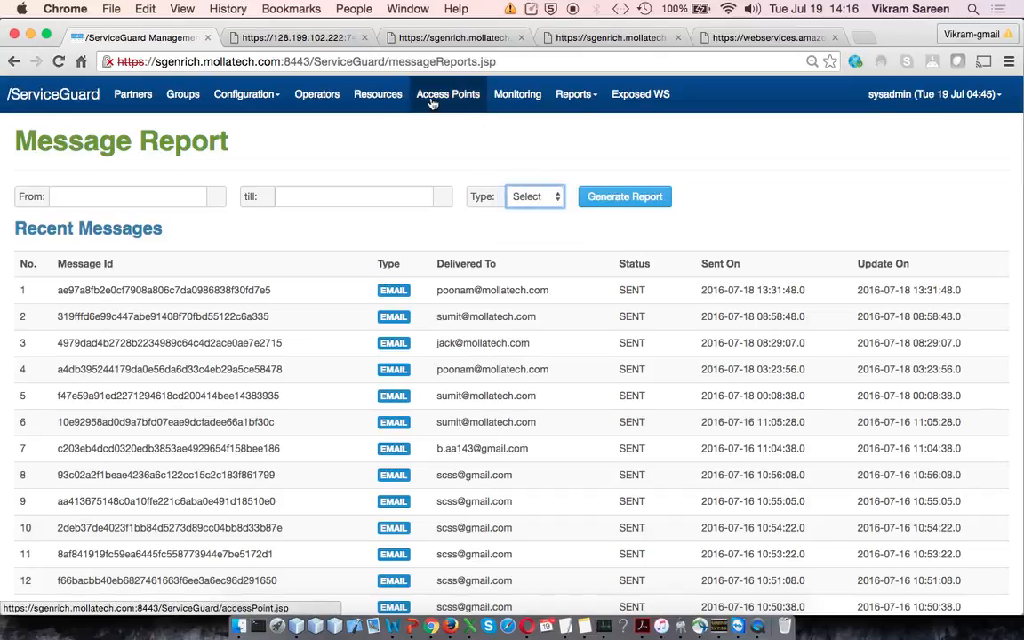
# Step: Open the resource monitor list and show the report page of the AmazonServices monitor
pyautogui.click(517, 93)
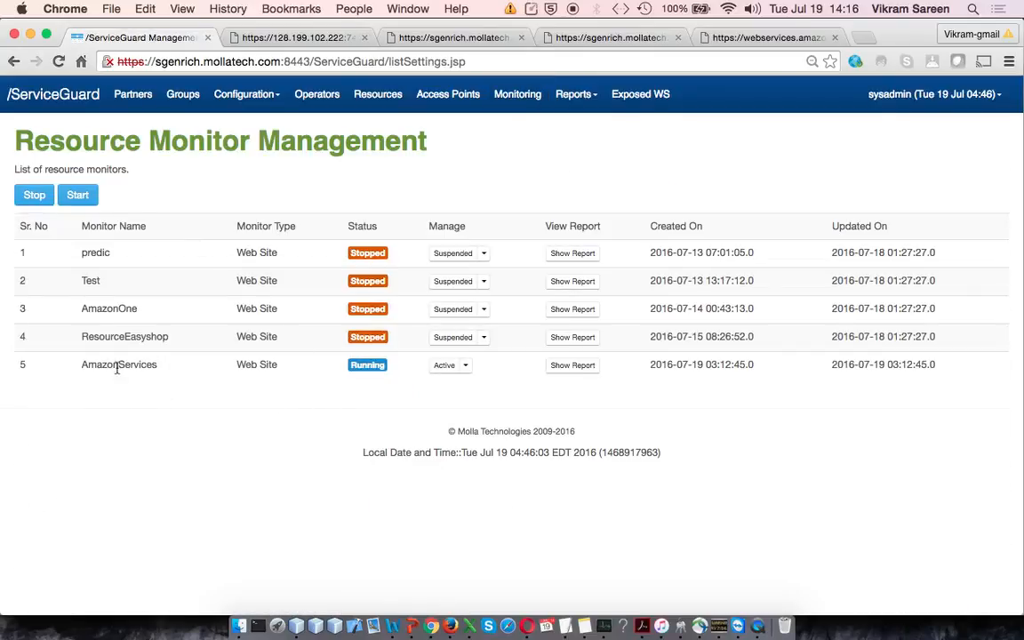
pyautogui.doubleClick(116, 365)
pyautogui.click(559, 370)
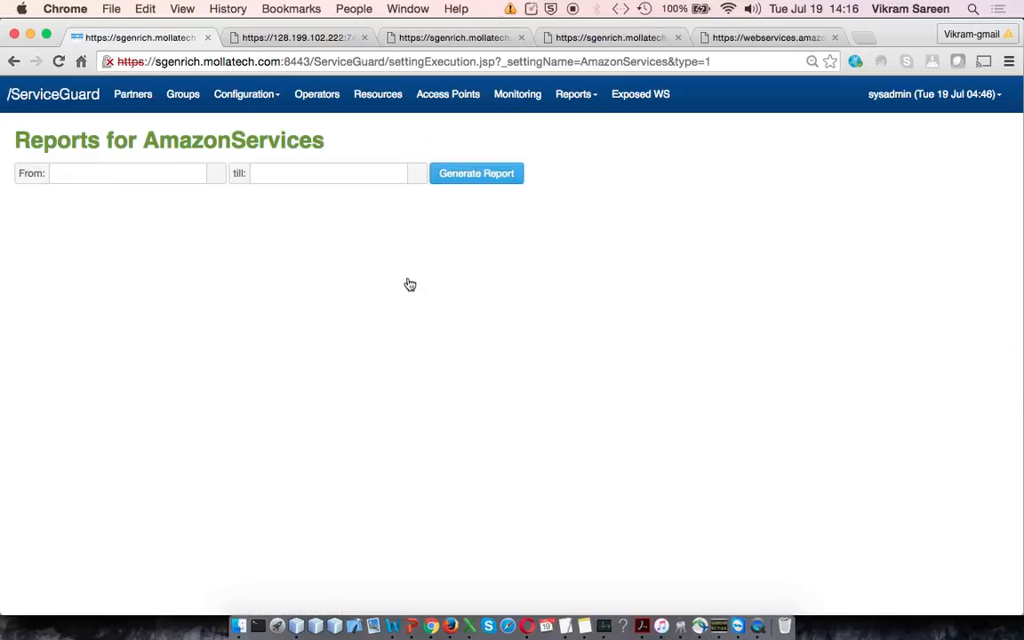
# Step: Generate the AmazonServices monitor report from 07/17/2016 till 07/20/2016 and view its historical and real-time charts
pyautogui.click(145, 176)
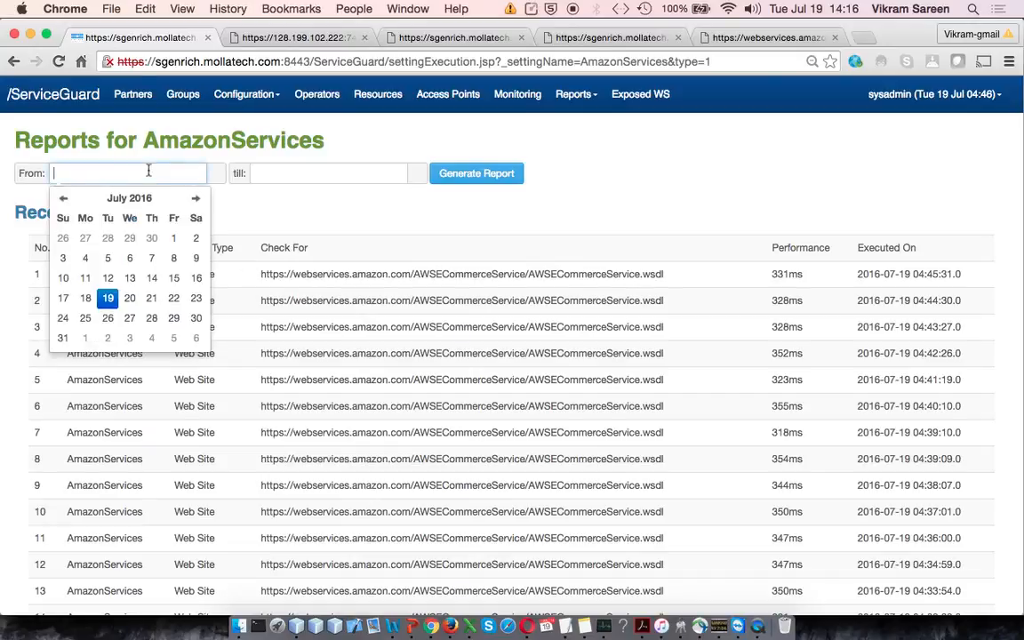
pyautogui.click(68, 301)
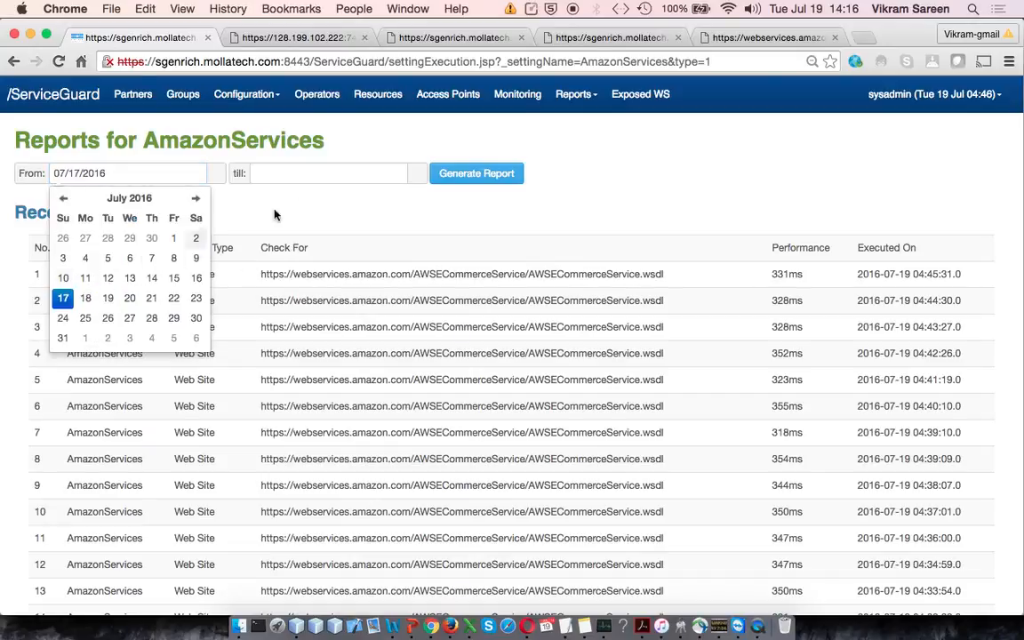
pyautogui.click(344, 169)
pyautogui.click(333, 299)
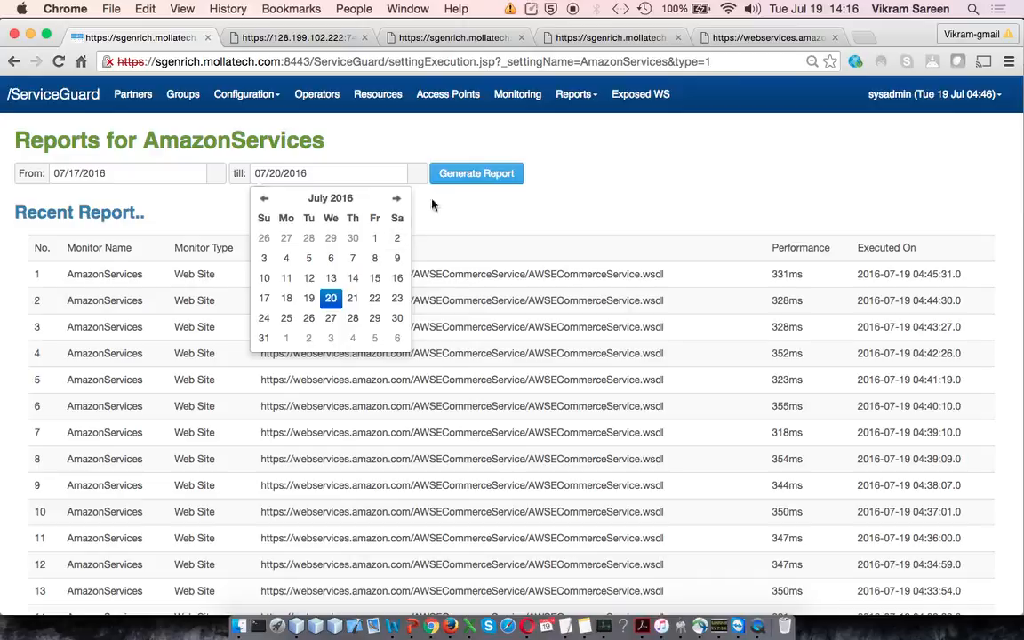
pyautogui.click(478, 173)
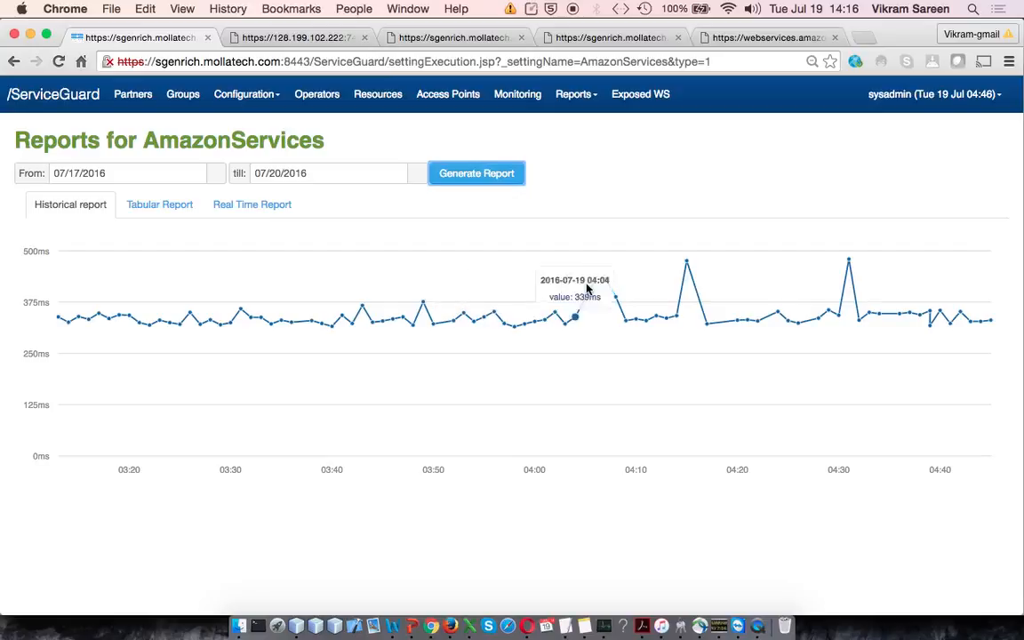
pyautogui.click(260, 206)
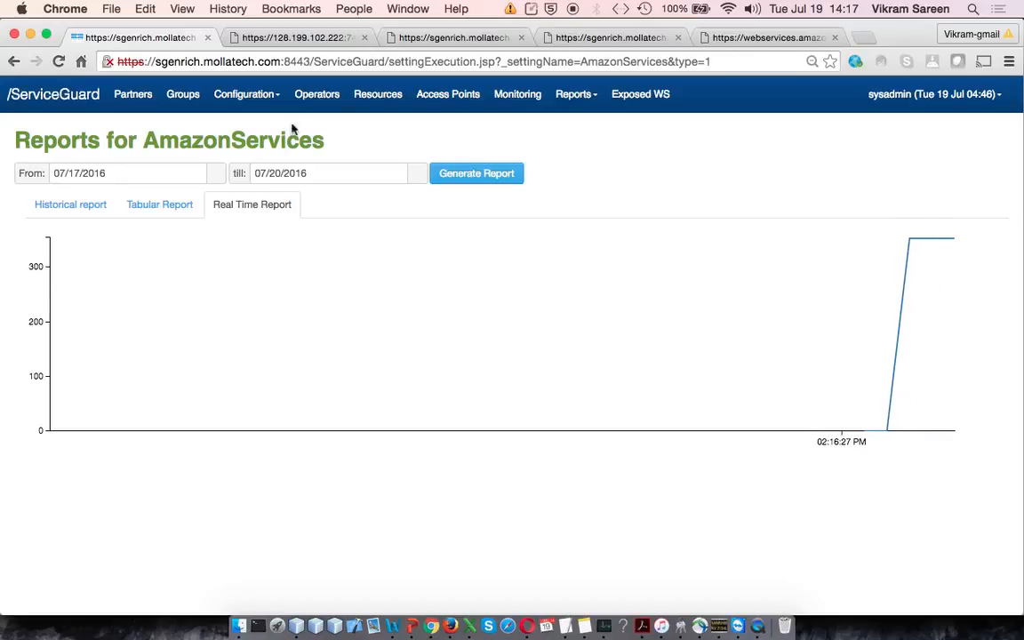
# Step: Open the transformation page of the predicaxiom access point and select the resource predic
pyautogui.click(461, 100)
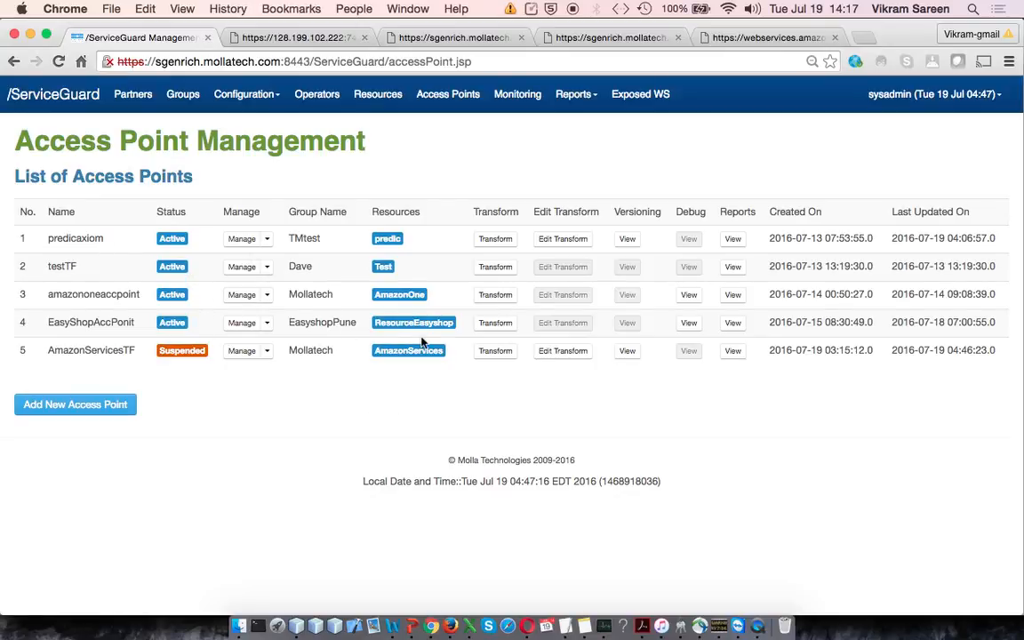
pyautogui.click(508, 240)
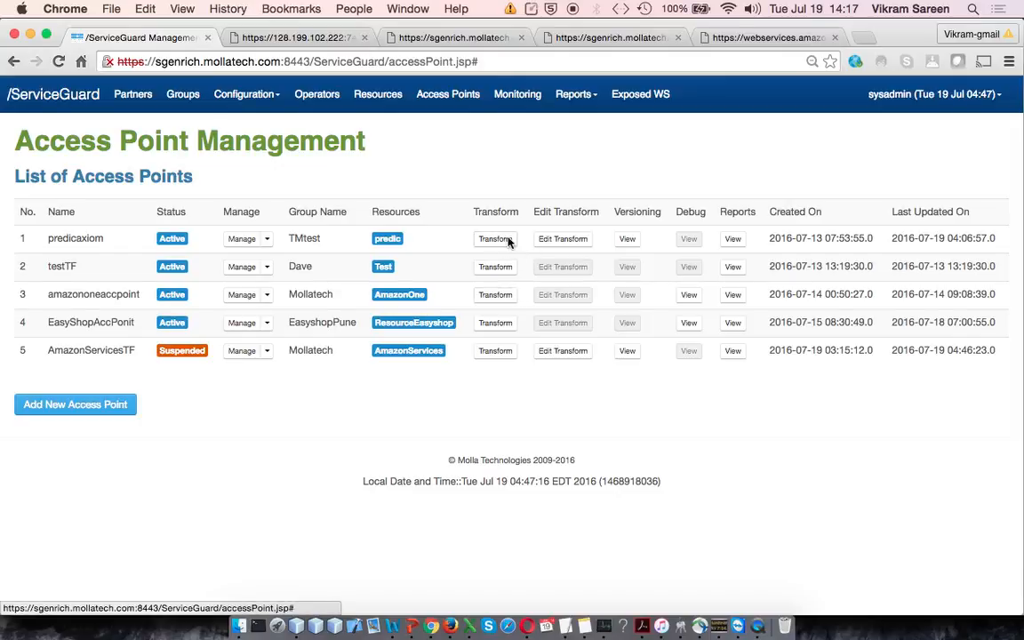
pyautogui.click(673, 296)
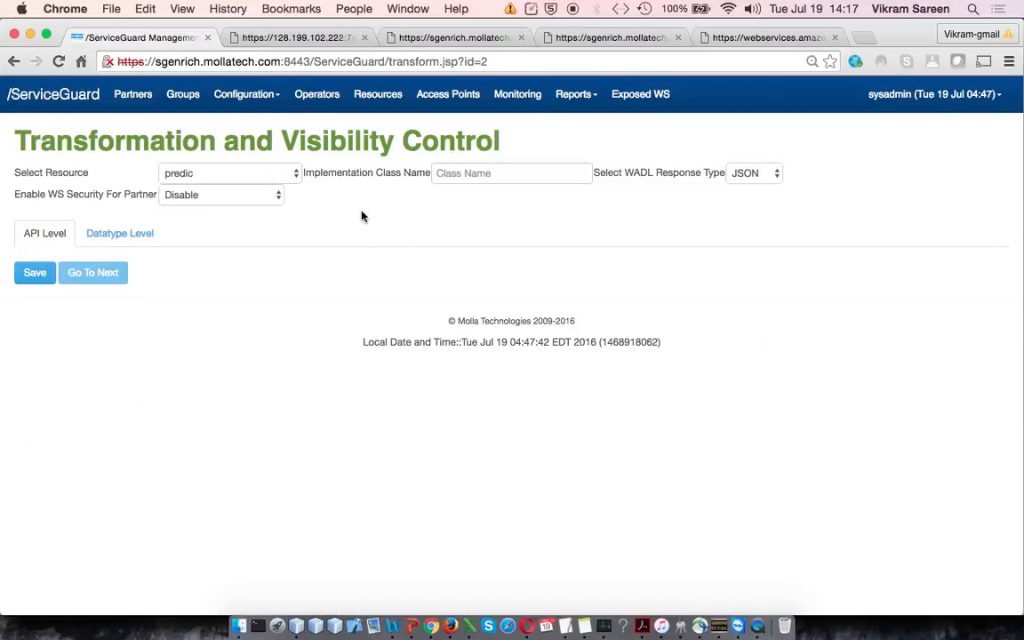
pyautogui.click(292, 173)
pyautogui.click(458, 252)
# Step: Examine the API-level transformation list of the predic resource, including API names, return types and the transform and validate options
pyautogui.scroll(-2, 458, 254)
pyautogui.scroll(-4, 457, 253)
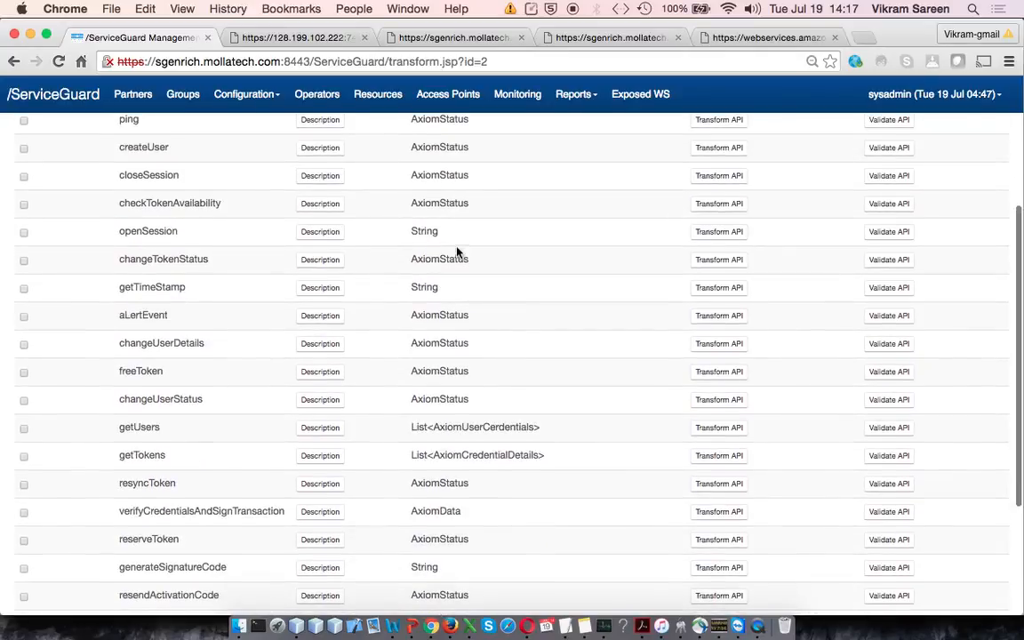
pyautogui.scroll(5, 457, 252)
pyautogui.scroll(-3, 457, 251)
pyautogui.scroll(-3, 457, 248)
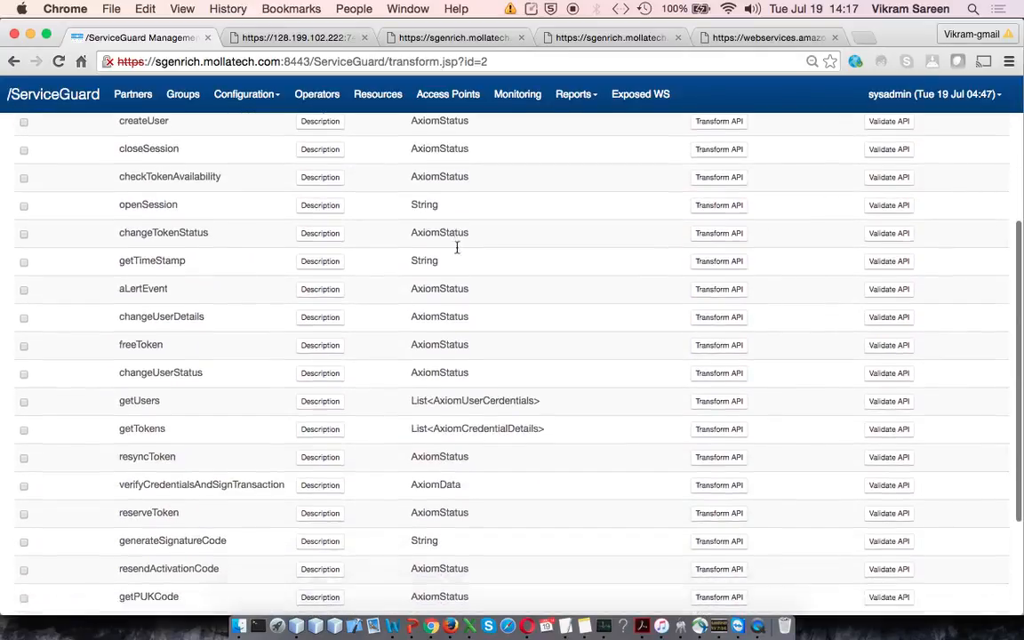
pyautogui.scroll(-4, 457, 252)
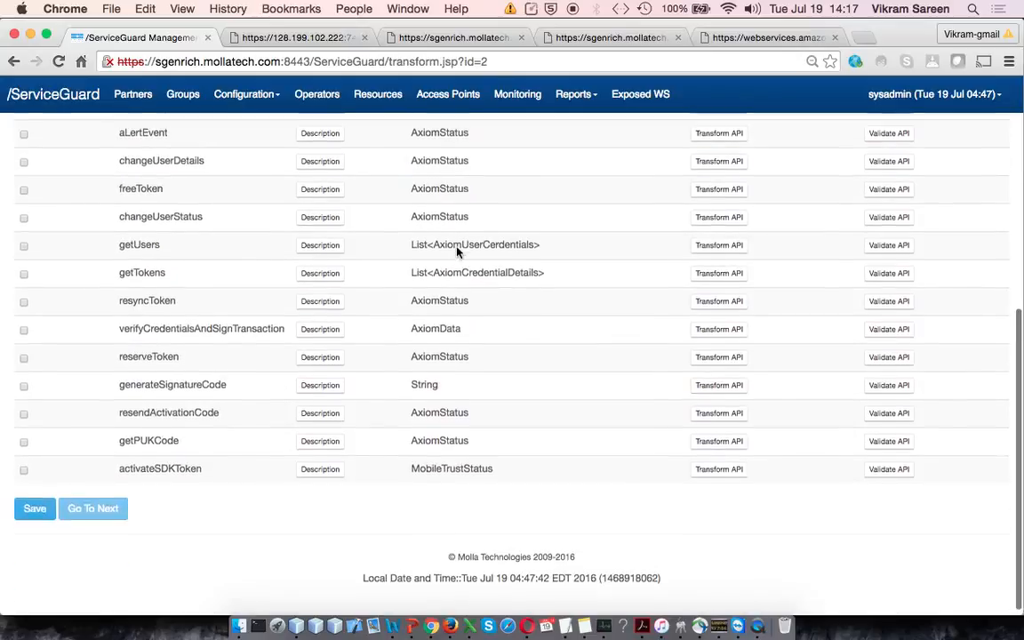
pyautogui.scroll(8, 457, 252)
pyautogui.scroll(3, 457, 250)
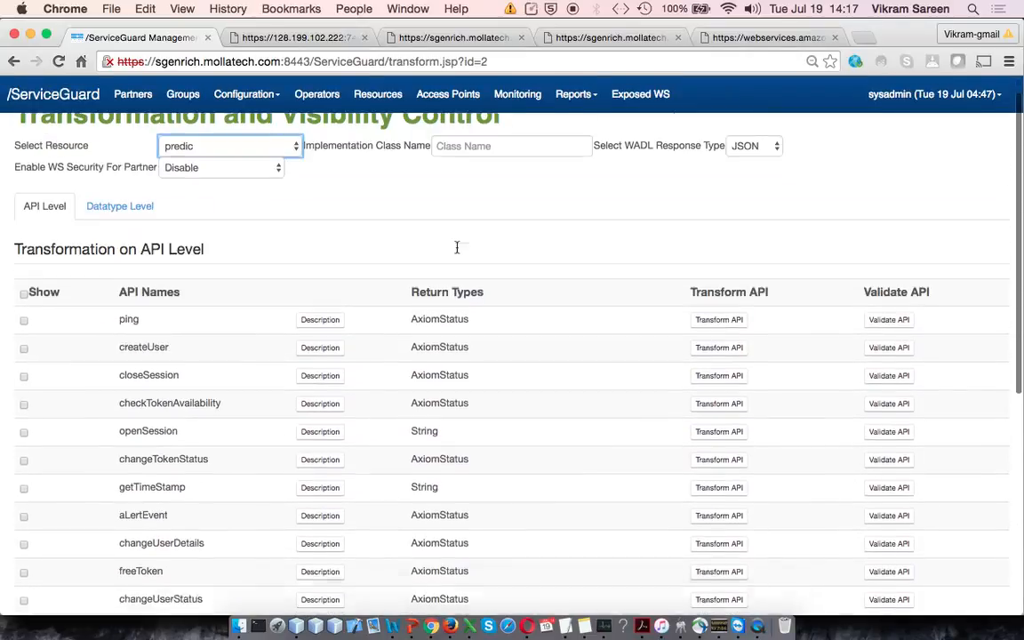
# Step: View the datatype-level transformation settings and the list of datatypes of the predic resource
pyautogui.click(131, 236)
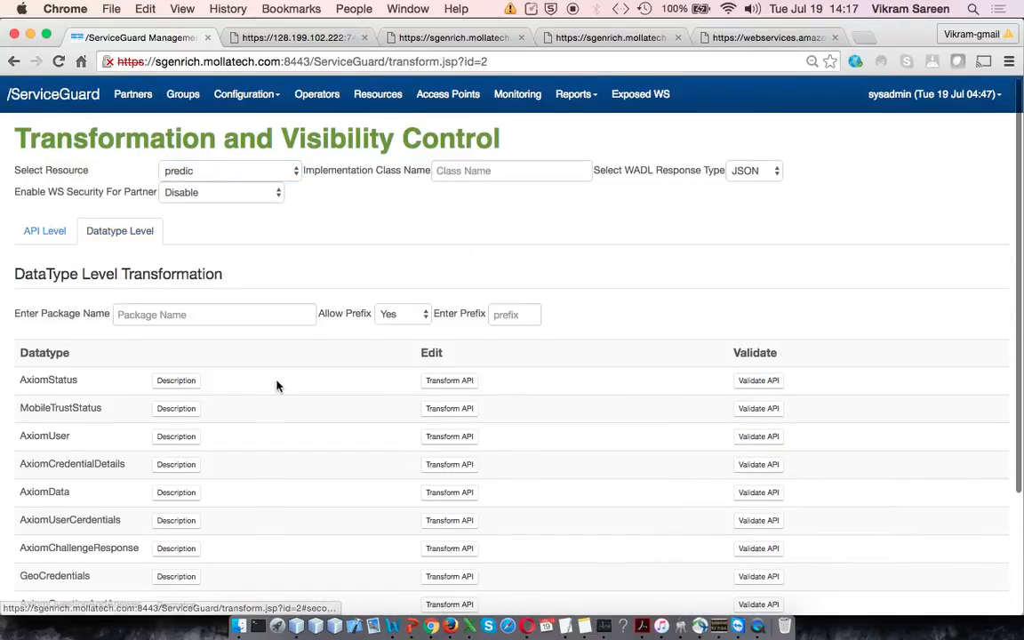
pyautogui.scroll(-3, 276, 384)
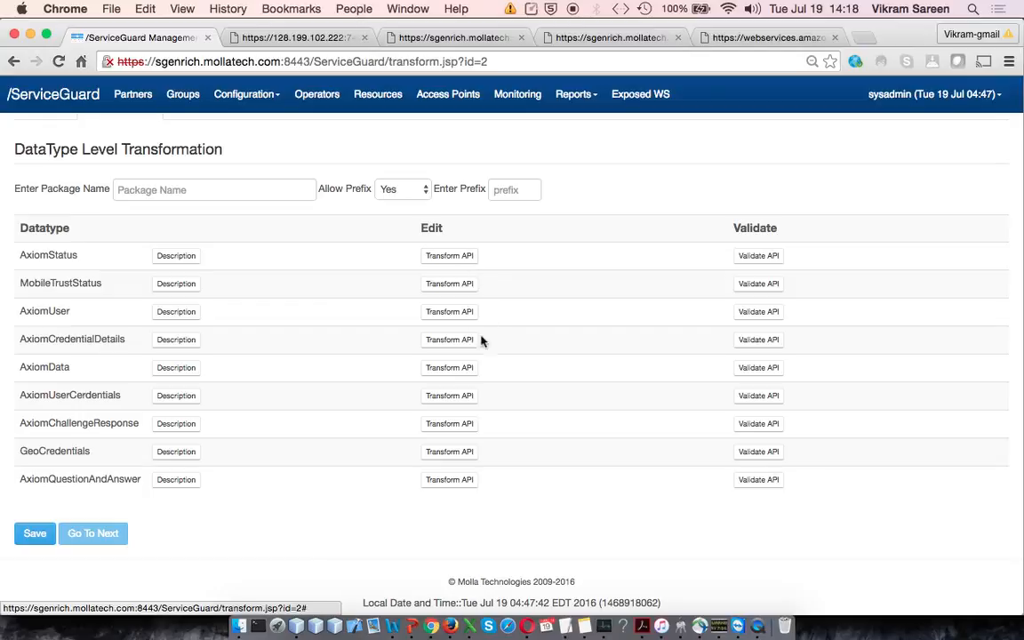
# Step: Set the implementation class name of the predic resource to CX_
pyautogui.click(450, 373)
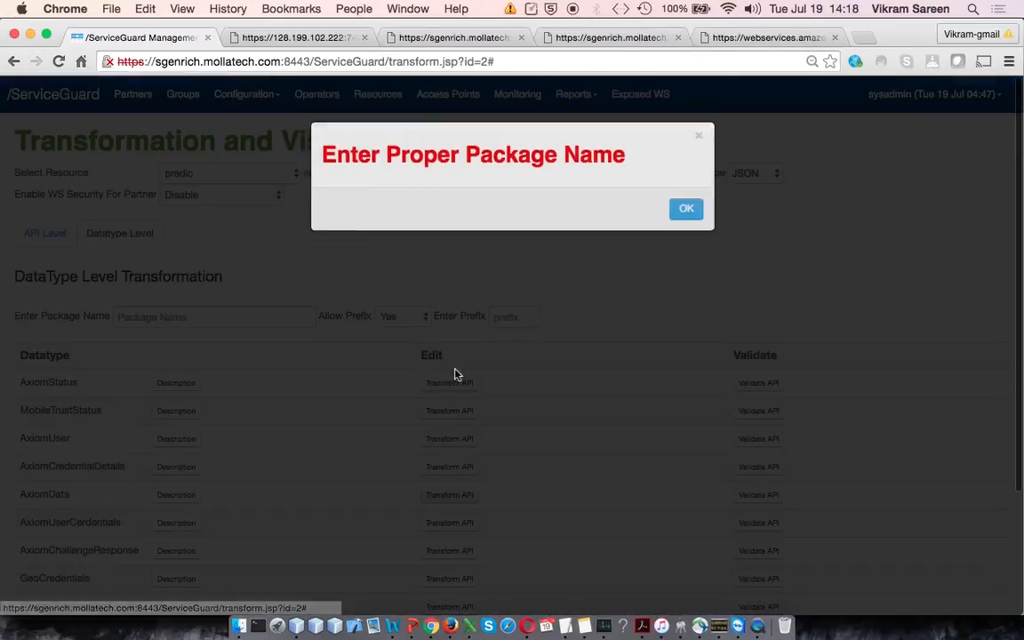
pyautogui.click(531, 171)
pyautogui.write('CX_')
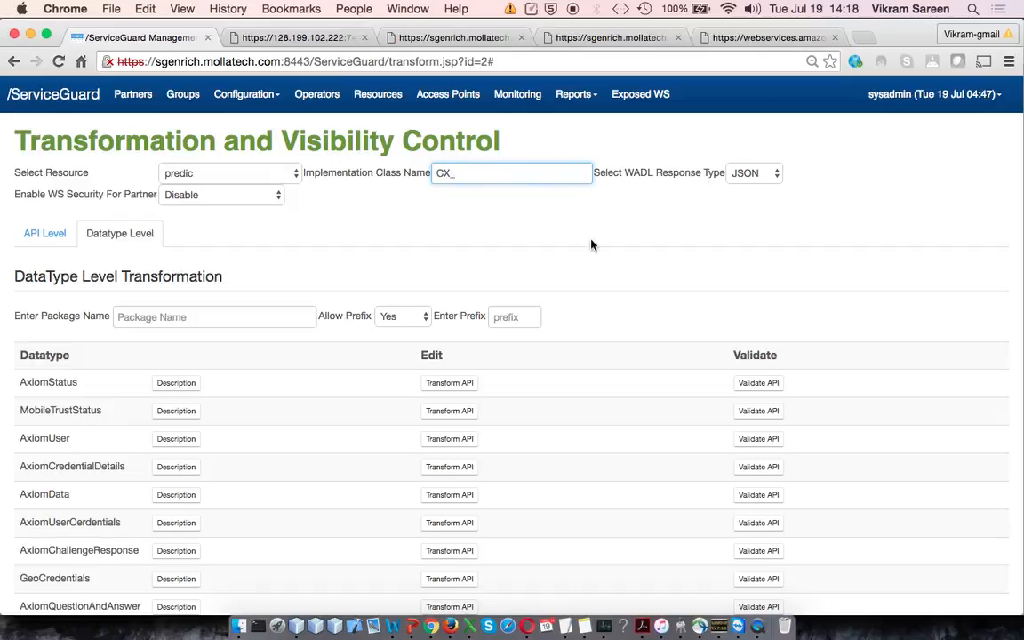
# Step: Set the datatype-level package name to CX and enter CX_ as the prefix, keeping prefixes allowed
pyautogui.scroll(-5, 592, 249)
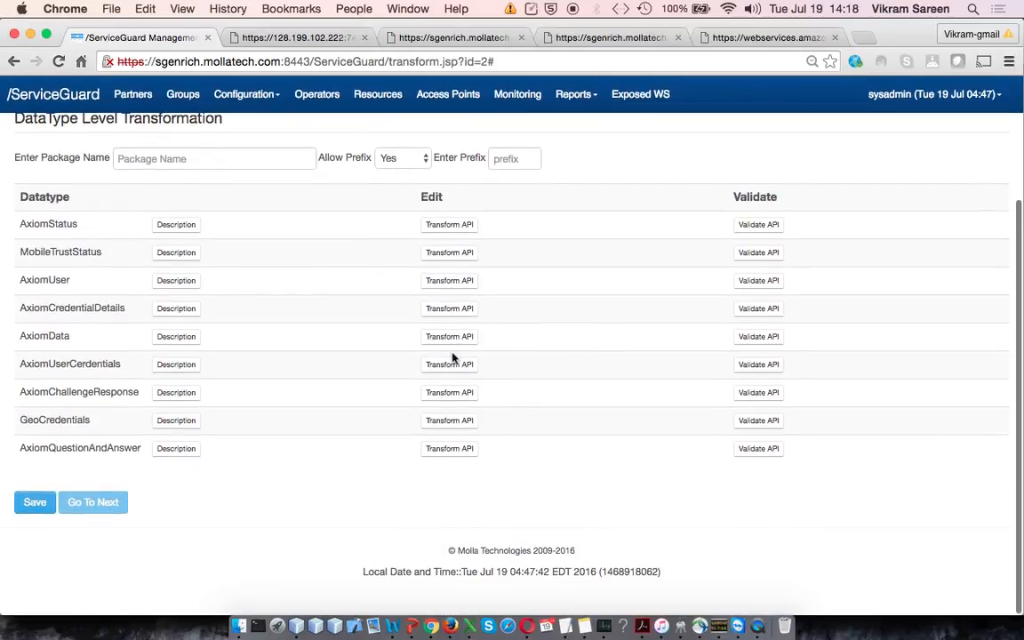
pyautogui.click(199, 157)
pyautogui.write('C')
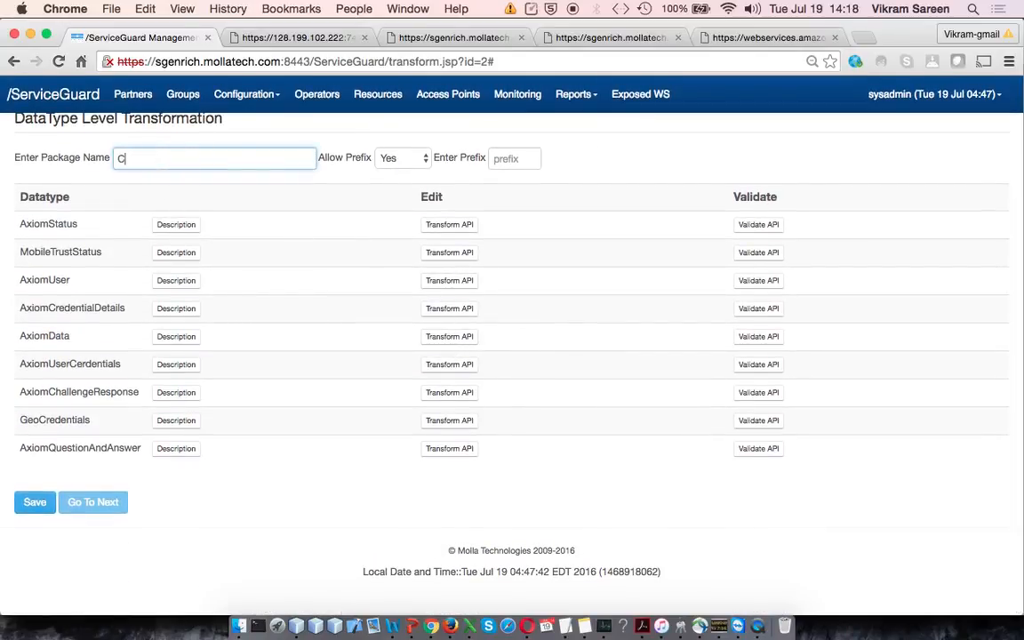
pyautogui.write('X_')
pyautogui.click(382, 157)
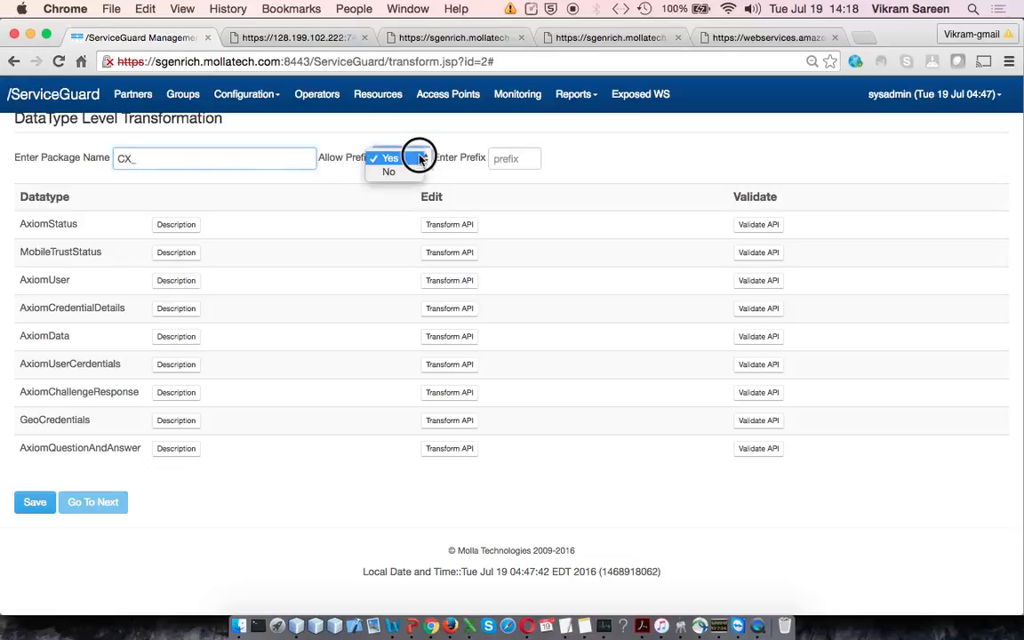
pyautogui.click(237, 160)
pyautogui.scroll(1, 238, 160)
pyautogui.click(164, 188)
pyautogui.press('BackSpace')
pyautogui.click(491, 190)
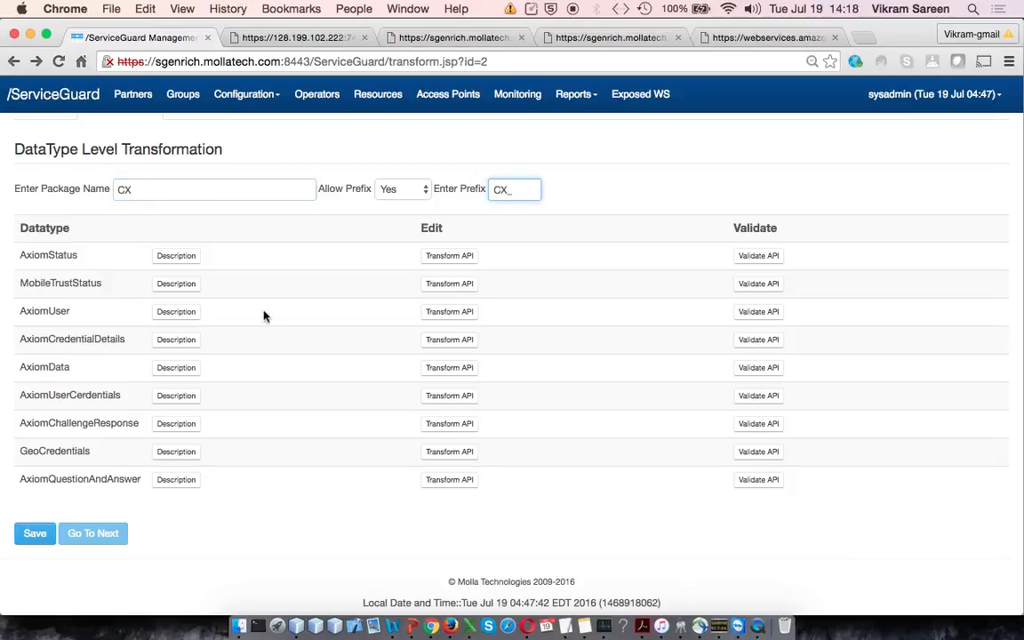
pyautogui.click(198, 195)
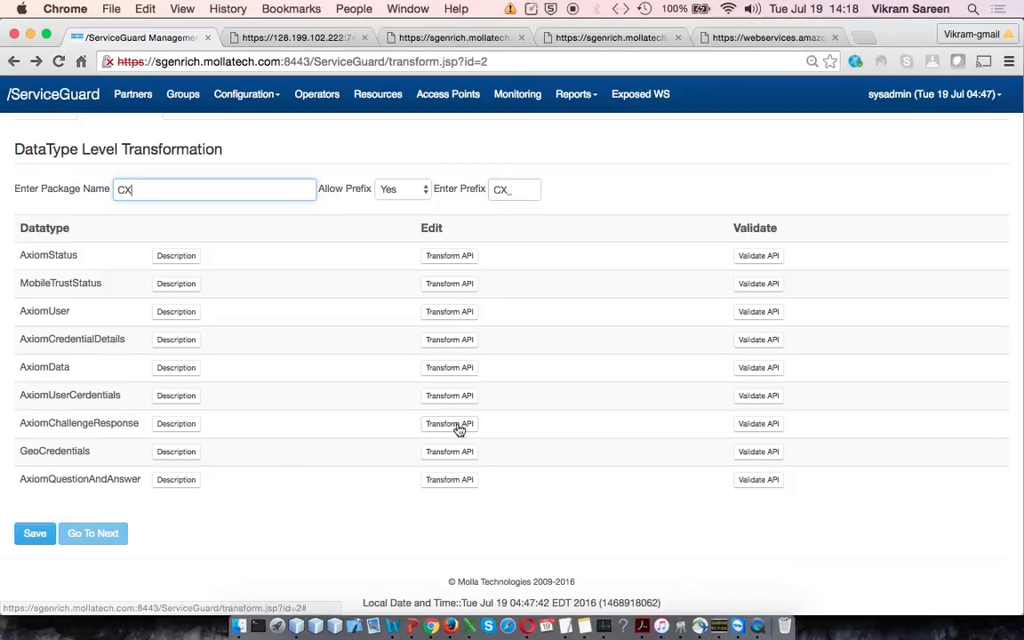
# Step: View the transformation of the AxiomCredentialDetails datatype, checking the new names of its fields, and close it without saving
pyautogui.click(456, 341)
pyautogui.scroll(-2, 618, 347)
pyautogui.scroll(1, 618, 347)
pyautogui.scroll(-5, 618, 347)
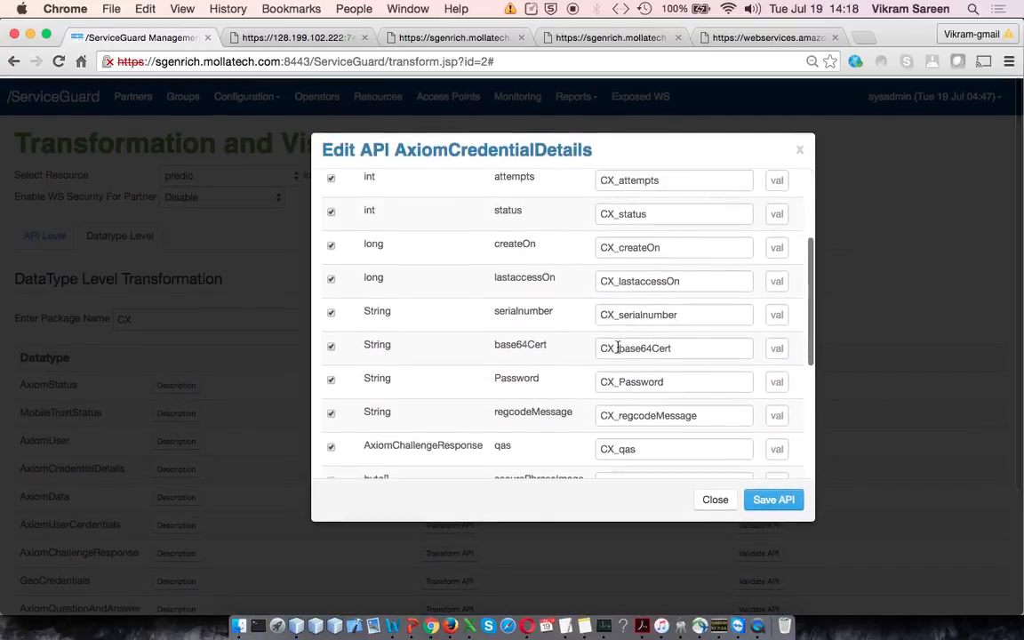
pyautogui.scroll(-5, 618, 348)
pyautogui.scroll(6, 618, 349)
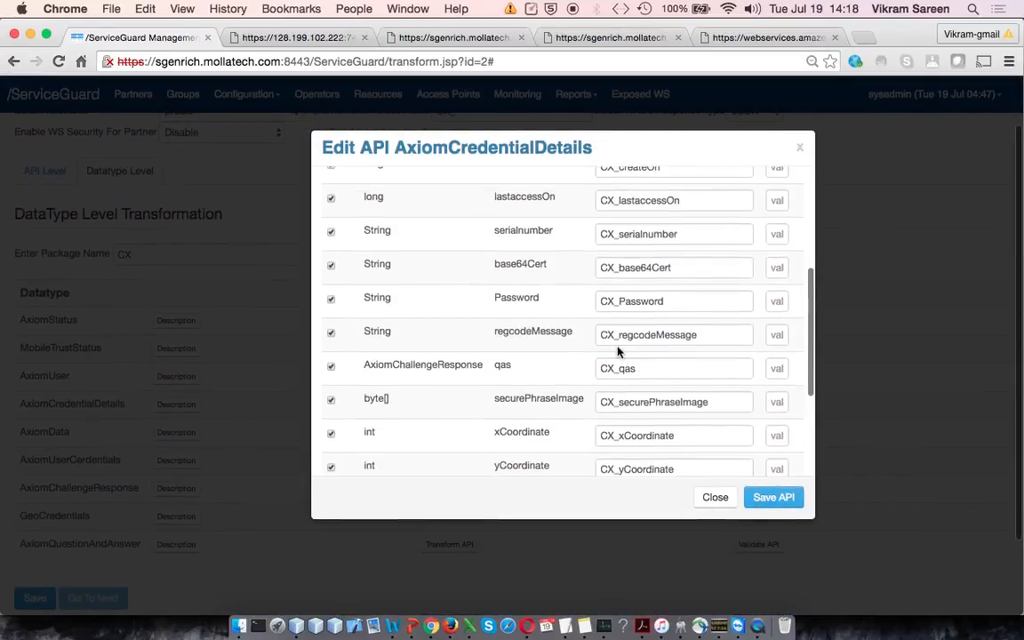
pyautogui.scroll(1, 618, 352)
pyautogui.click(800, 147)
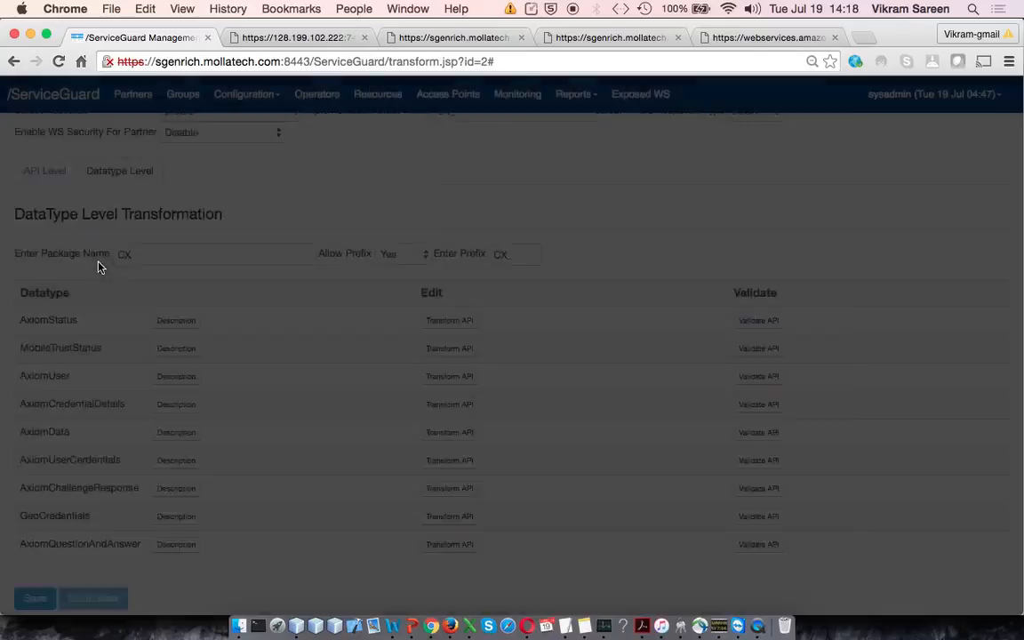
# Step: Open the API-level transformation of getTimeStamp and hide its clientip parameter, leaving sessionid and userid shown
pyautogui.click(31, 170)
pyautogui.scroll(-5, 393, 395)
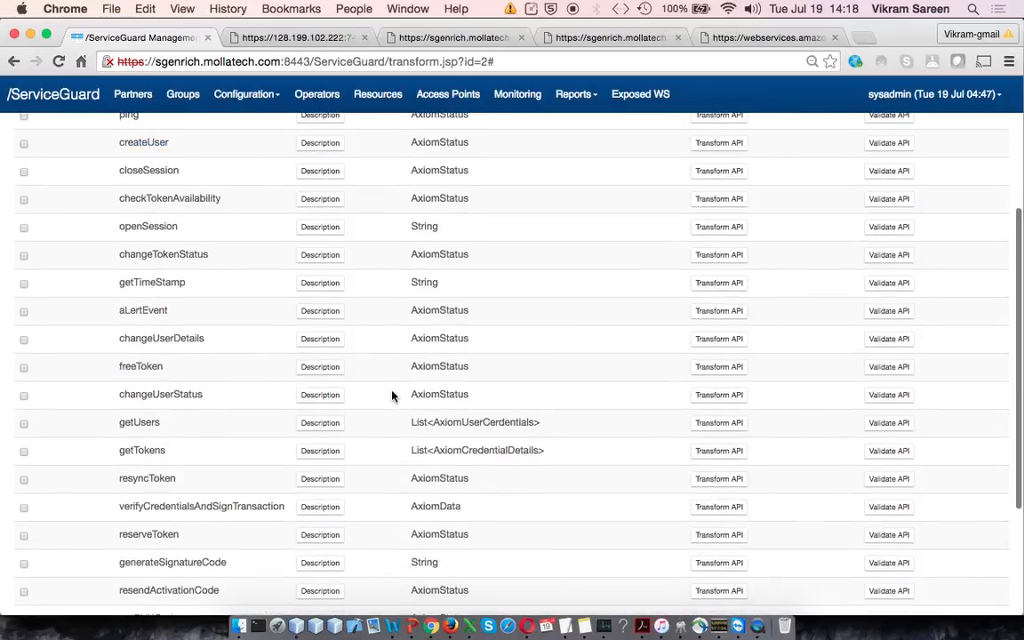
pyautogui.scroll(5, 393, 396)
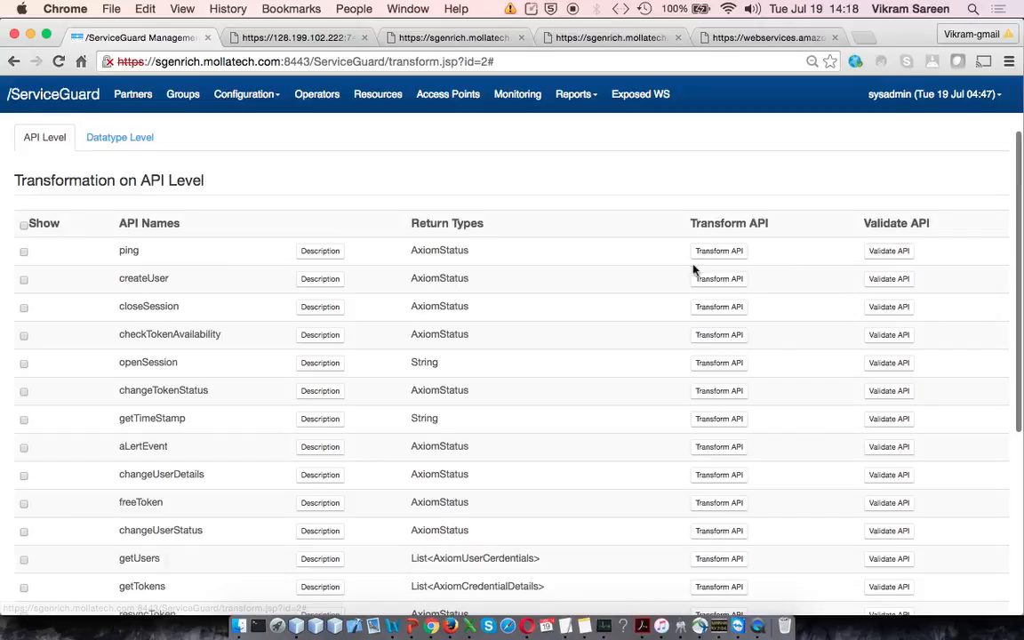
pyautogui.scroll(-3, 709, 322)
pyautogui.scroll(5, 720, 294)
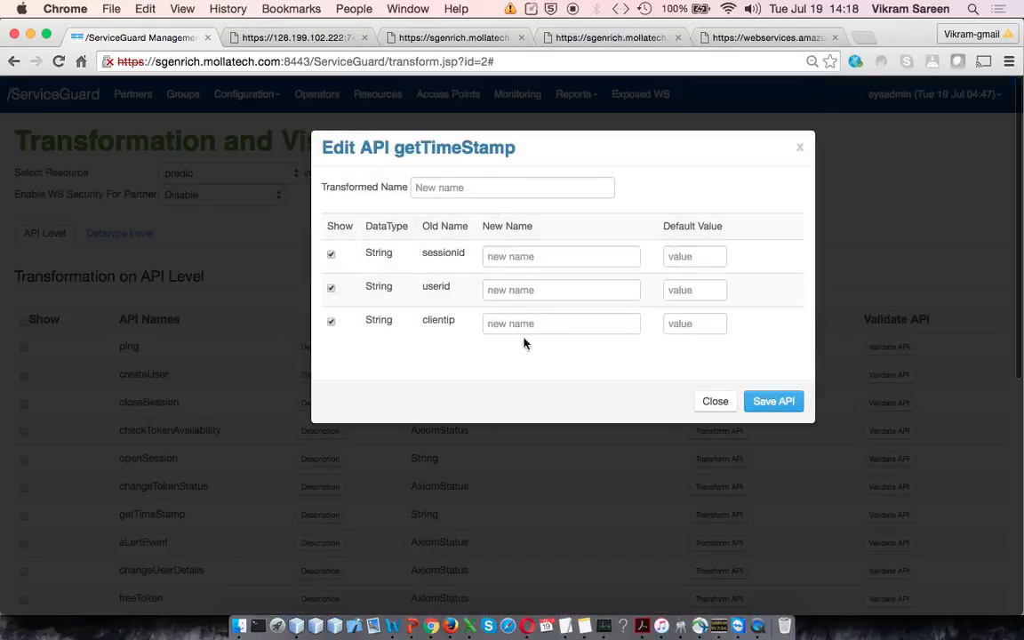
pyautogui.click(330, 321)
pyautogui.click(332, 283)
pyautogui.click(335, 284)
pyautogui.doubleClick(447, 258)
pyautogui.doubleClick(441, 284)
# Step: Rename the getTimeStamp parameters sessionid to sid and userid to uid
pyautogui.click(570, 258)
pyautogui.write('sid')
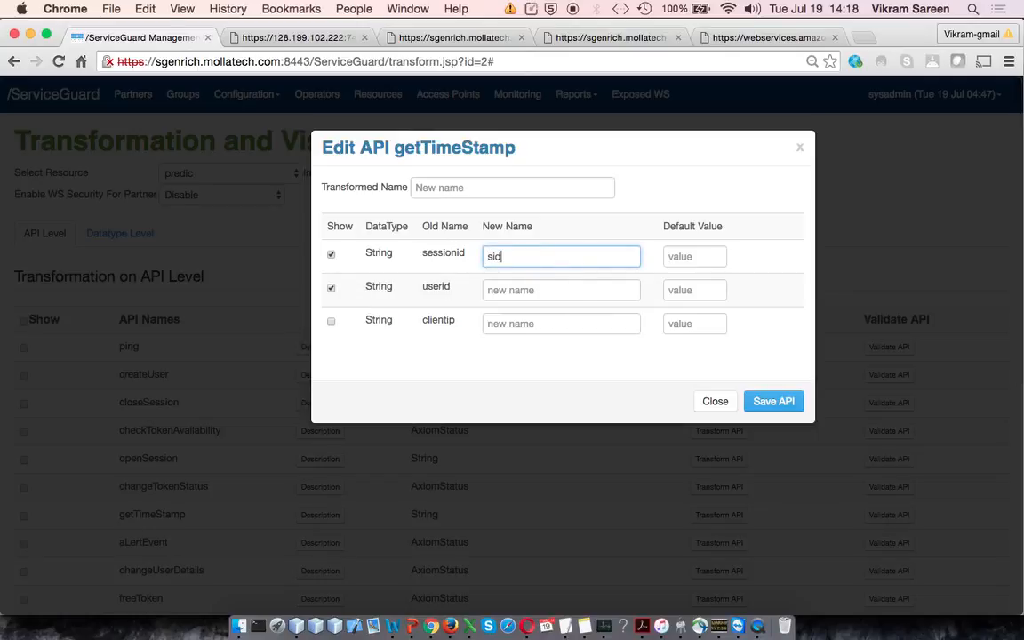
pyautogui.click(566, 290)
pyautogui.write('uid')
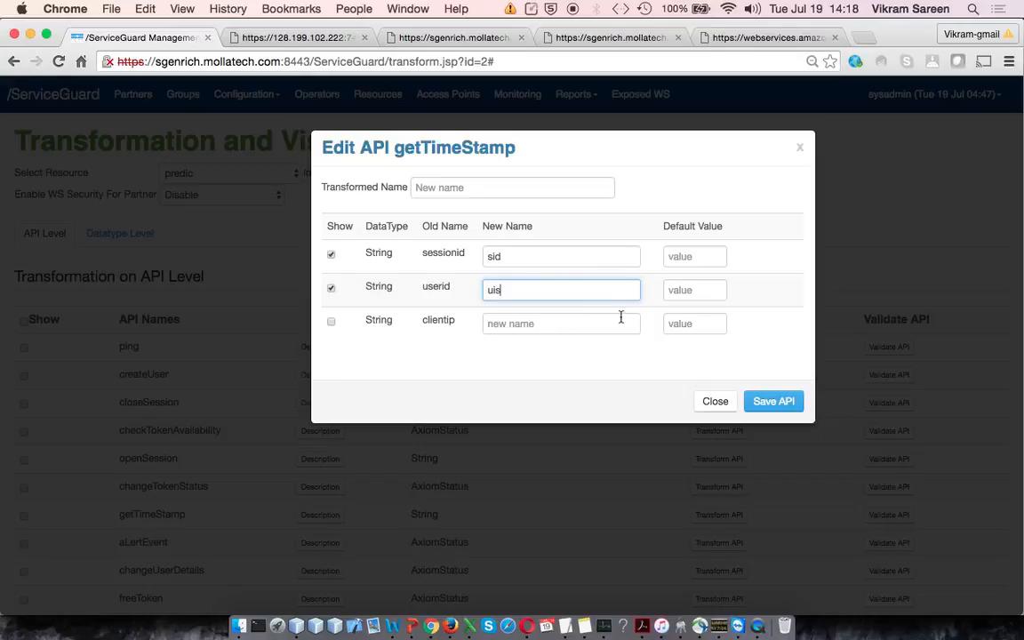
# Step: Set the transformed name of getTimeStamp to getTS, save the API transformation and close it
pyautogui.click(495, 188)
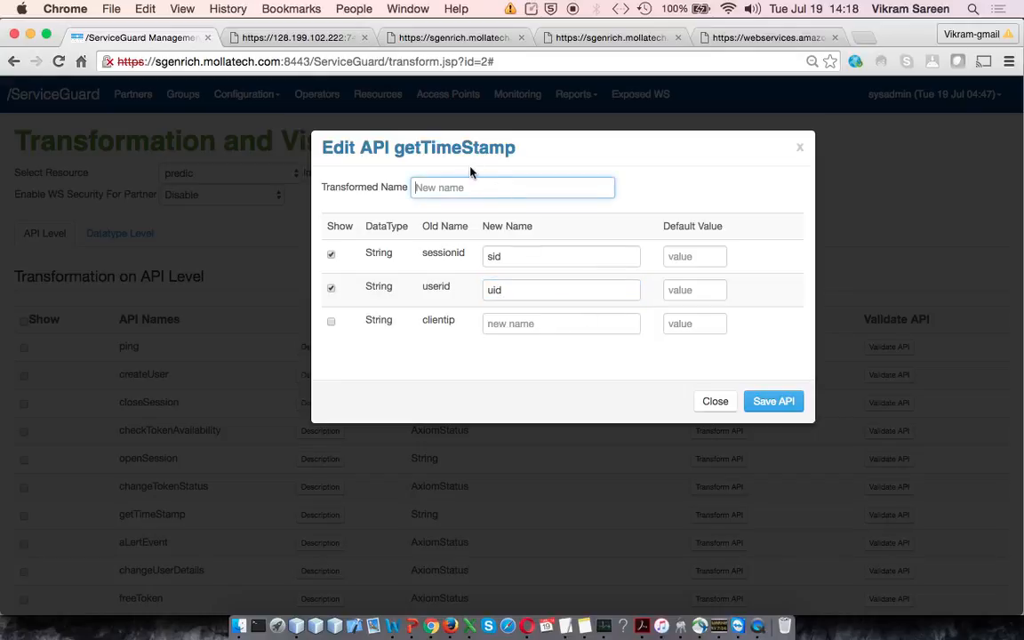
pyautogui.write('getTS')
pyautogui.click(767, 398)
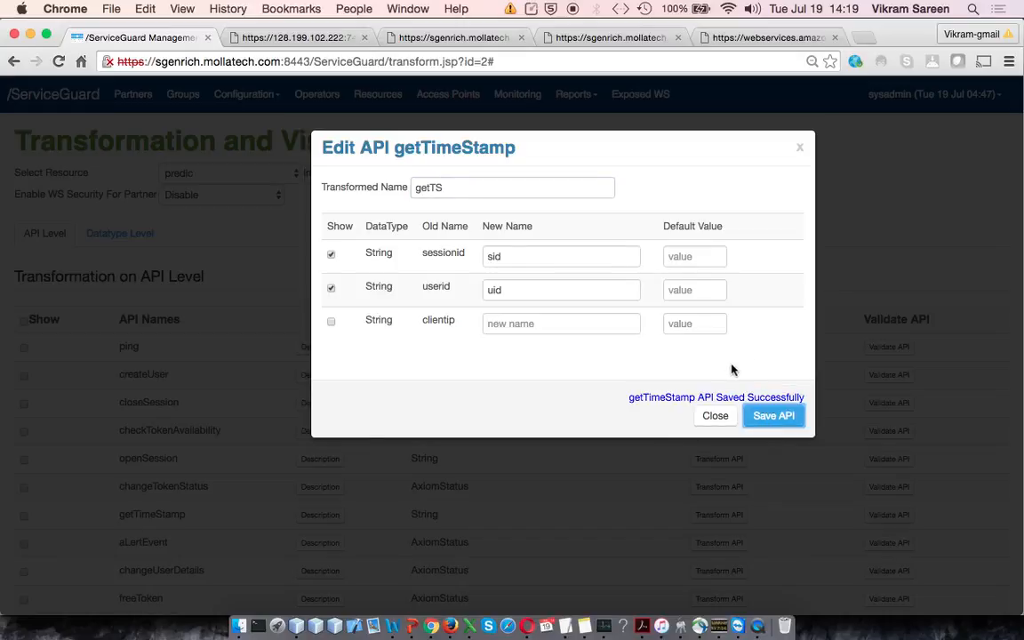
pyautogui.click(710, 416)
# Step: Examine the choices for the WADL response type, the resource and the partner WS security without changing them
pyautogui.scroll(-3, 521, 398)
pyautogui.scroll(3, 521, 397)
pyautogui.scroll(-1, 521, 398)
pyautogui.click(769, 164)
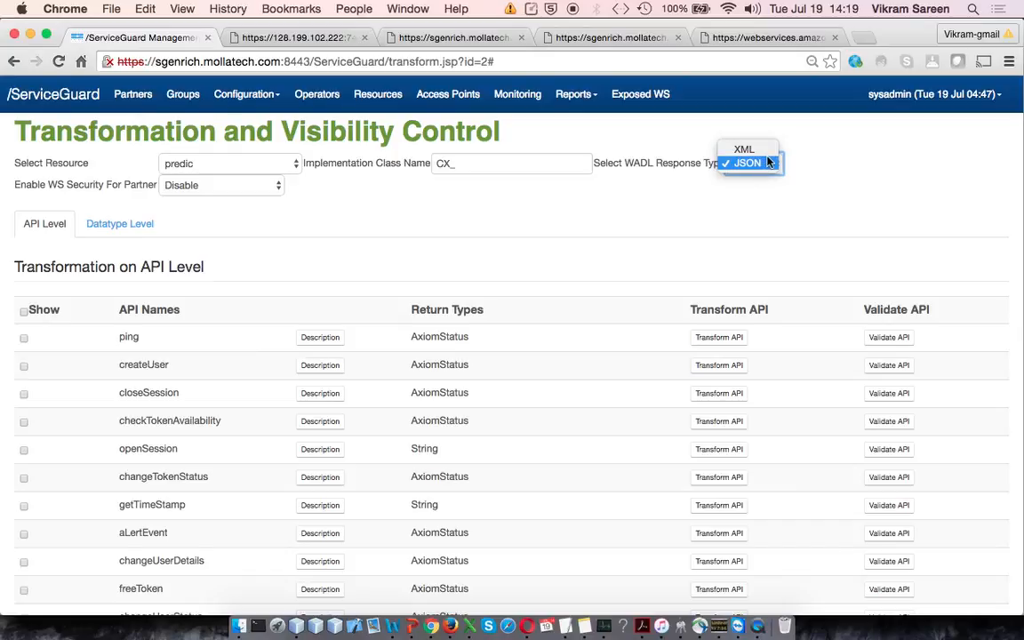
pyautogui.click(586, 210)
pyautogui.moveTo(608, 164); pyautogui.dragTo(722, 166)
pyautogui.click(631, 237)
pyautogui.click(238, 164)
pyautogui.click(233, 188)
pyautogui.click(230, 189)
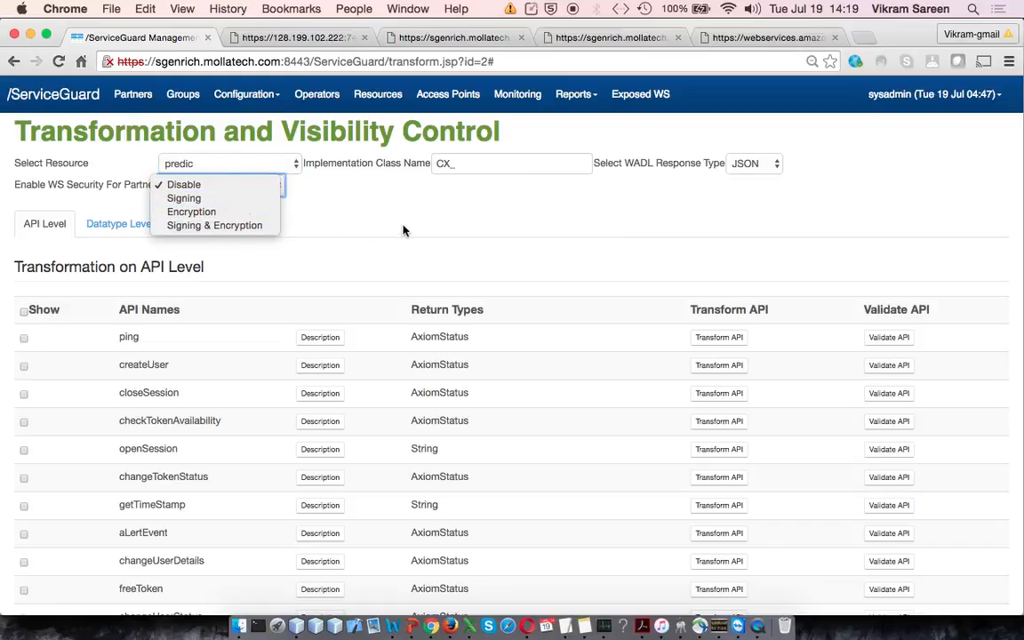
pyautogui.click(365, 209)
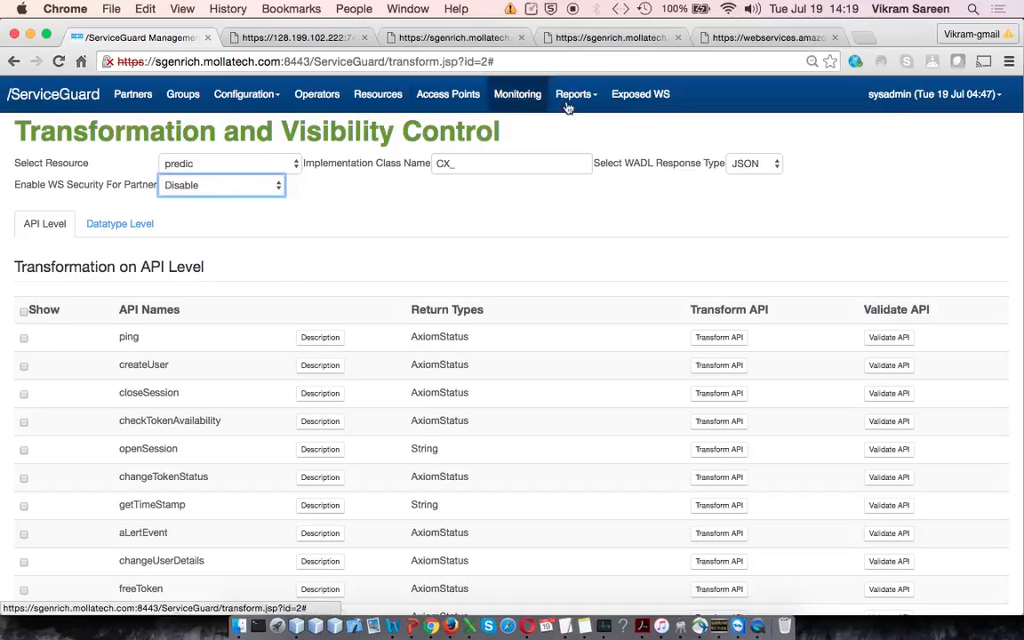
# Step: View the list of transformed web services on the exposed web services page
pyautogui.scroll(-5, 266, 408)
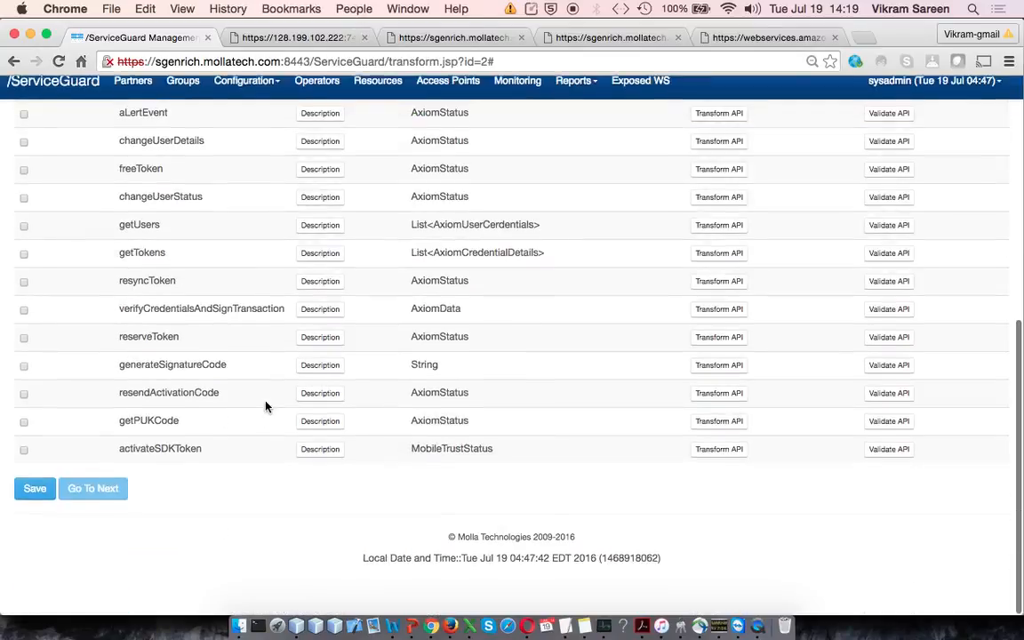
pyautogui.scroll(5, 265, 408)
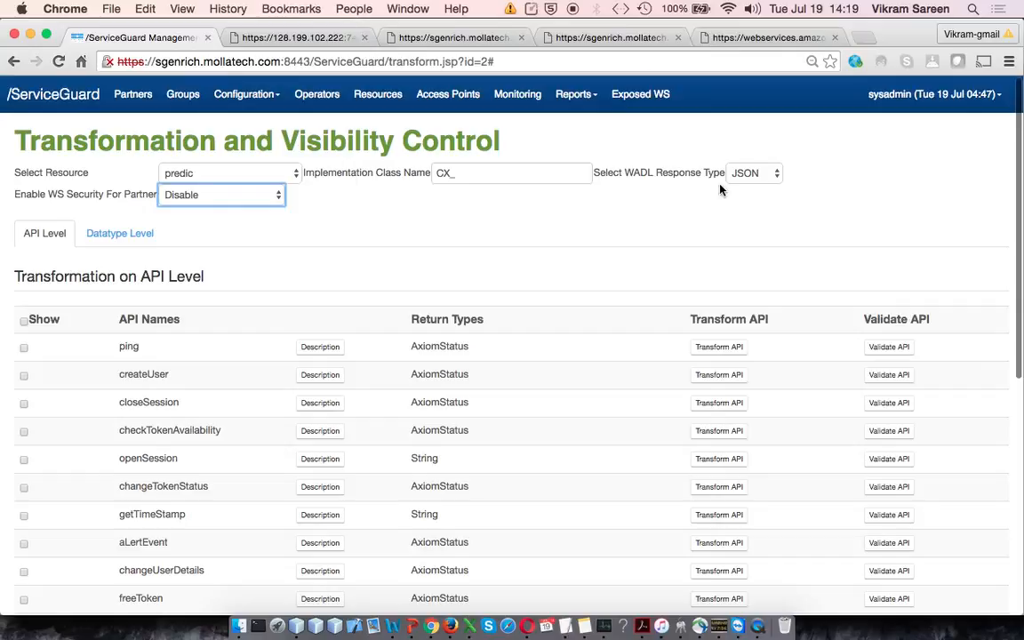
pyautogui.click(655, 99)
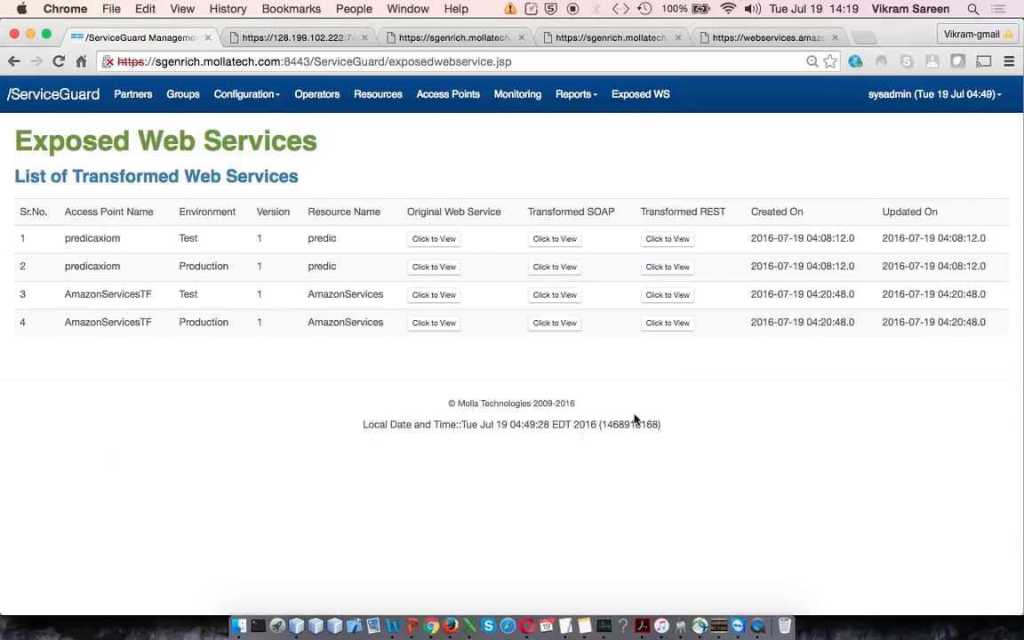
# Step: Go to key and certificate management and start adding a new key/certificate entry
pyautogui.click(944, 96)
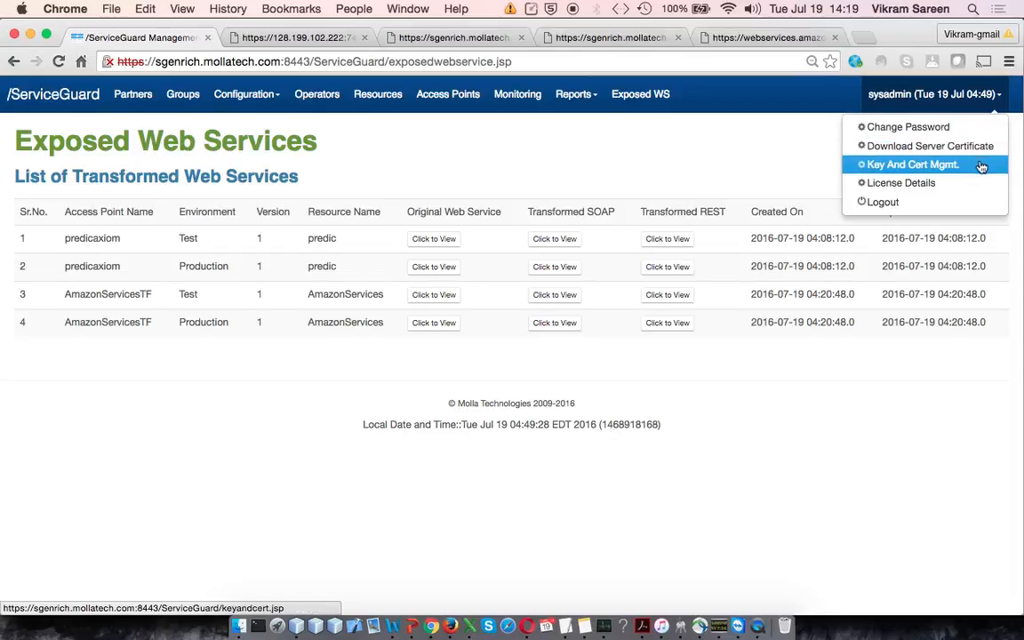
pyautogui.click(981, 166)
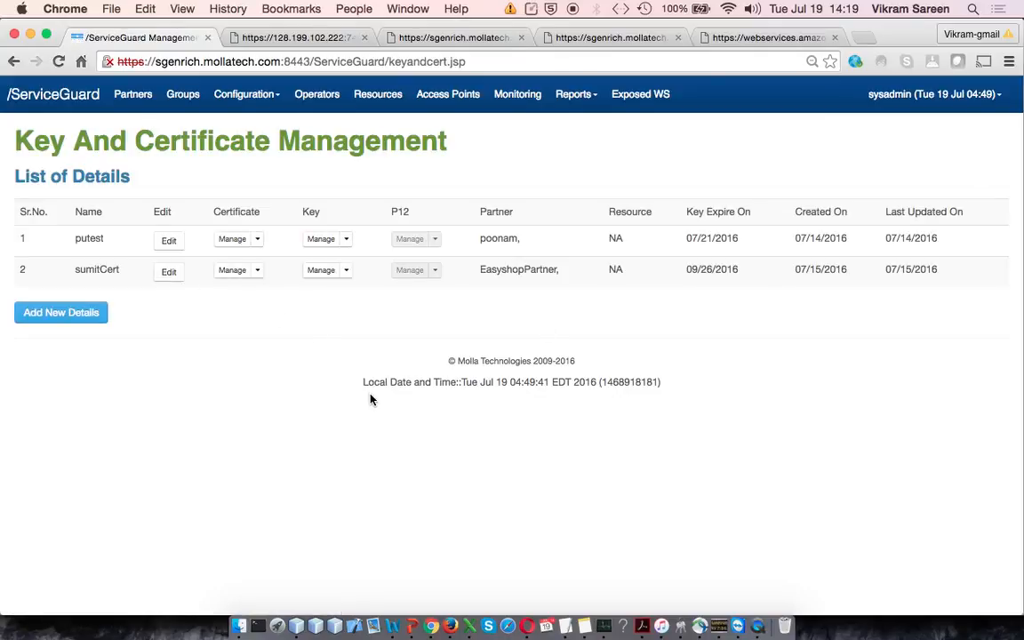
pyautogui.click(83, 313)
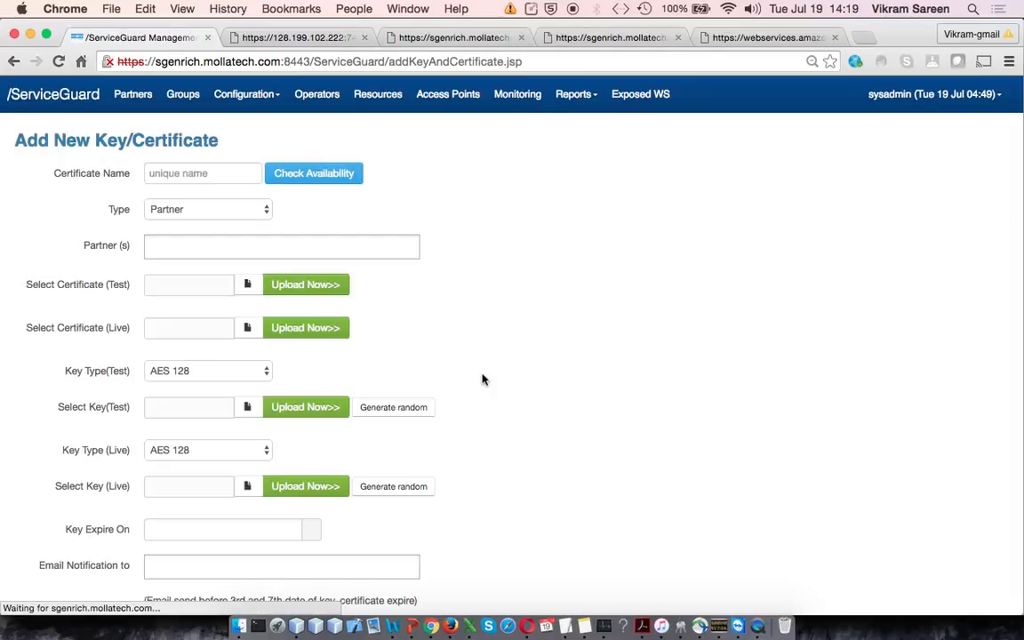
# Step: Examine the new key/certificate form, including the choices for its type and for the test key type
pyautogui.scroll(-1, 459, 380)
pyautogui.scroll(-3, 460, 379)
pyautogui.scroll(4, 459, 380)
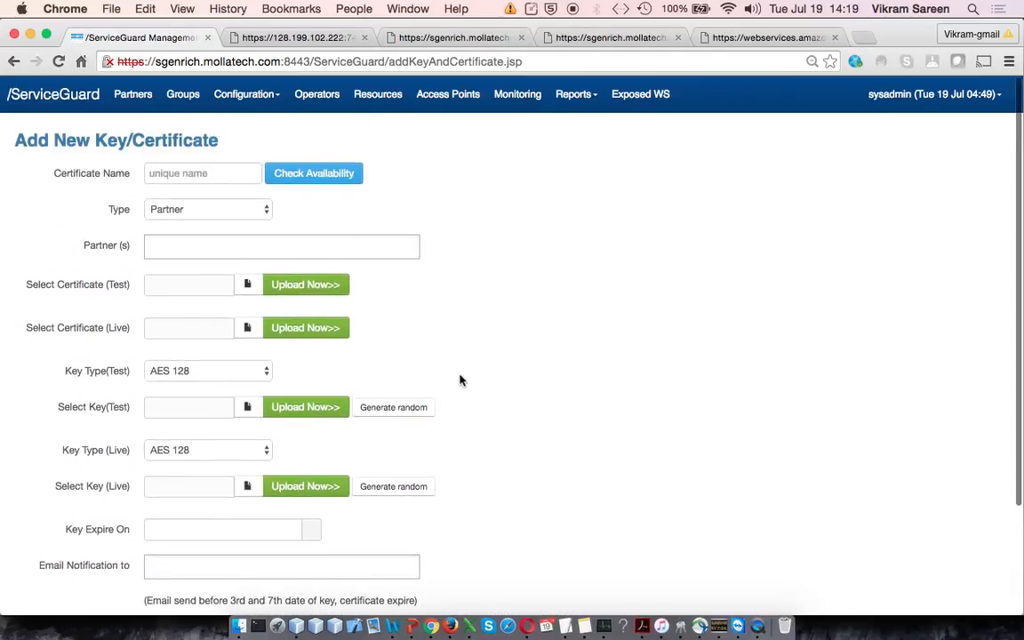
pyautogui.click(265, 210)
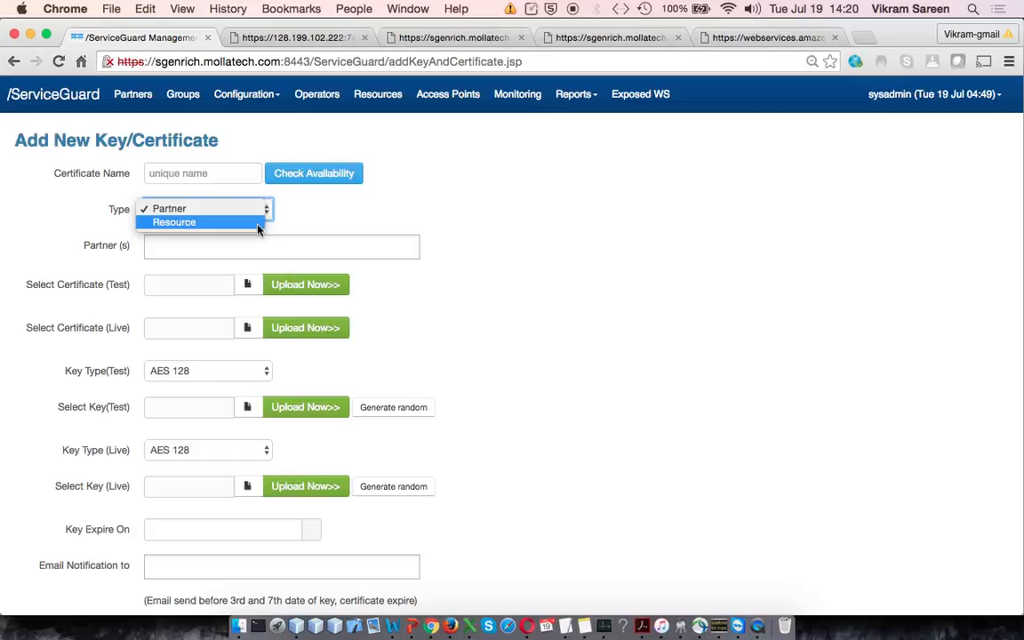
pyautogui.click(590, 257)
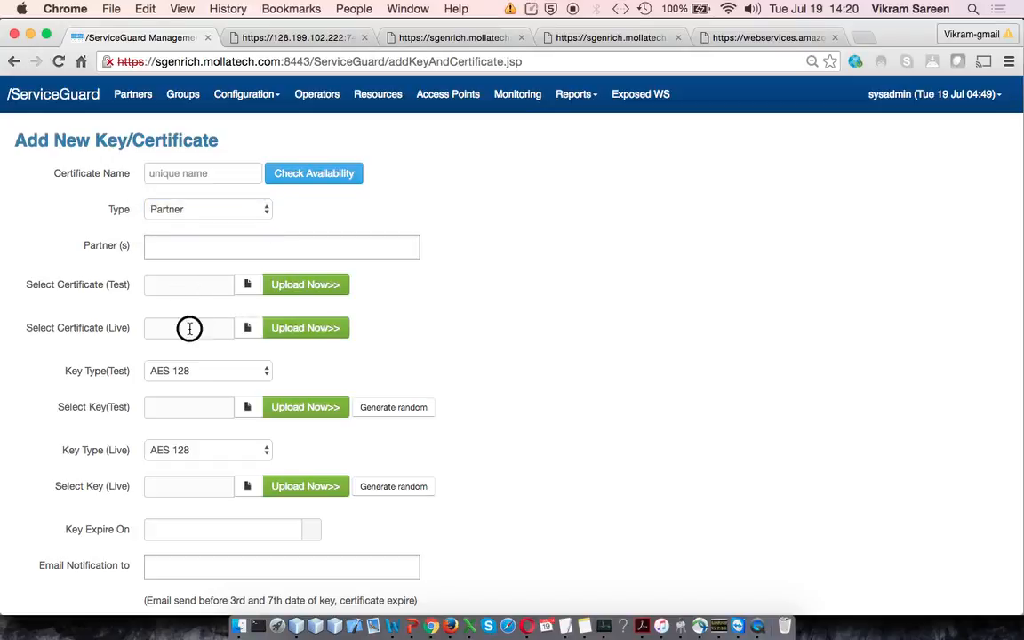
pyautogui.scroll(-2, 205, 369)
pyautogui.scroll(-2, 205, 369)
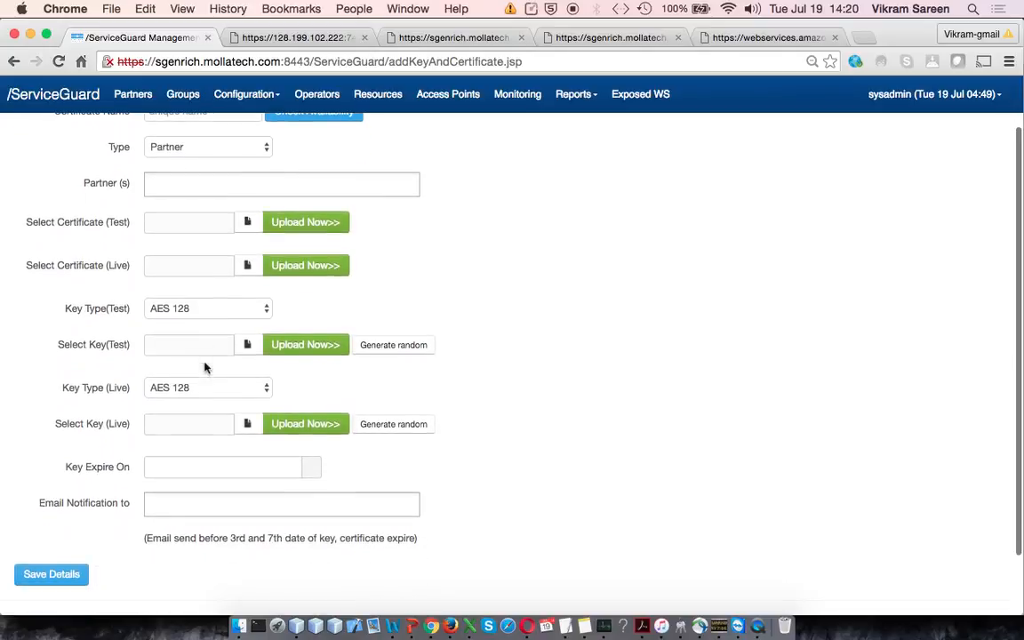
pyautogui.click(252, 312)
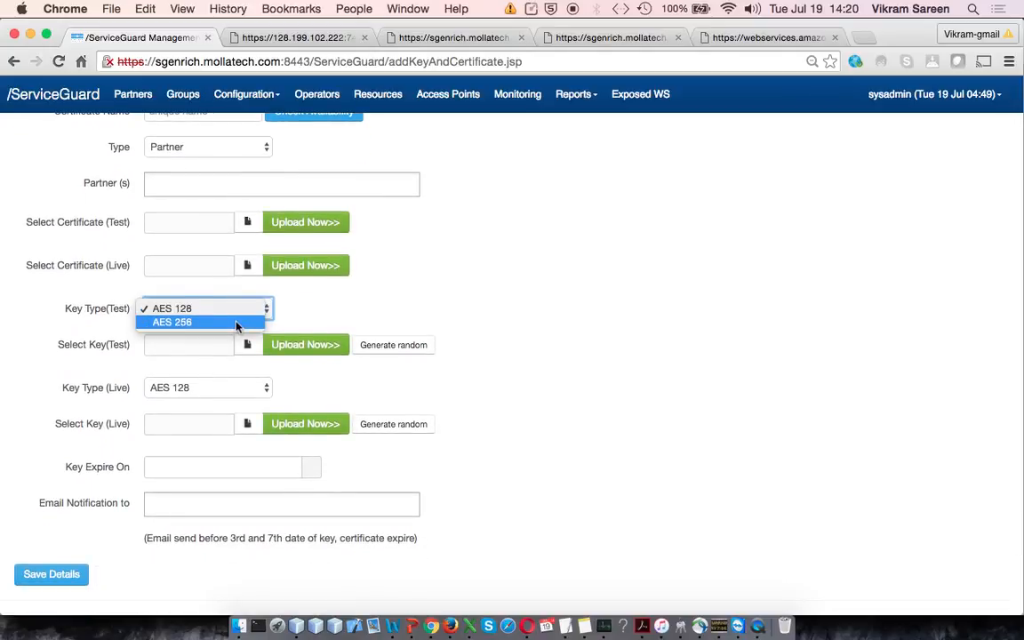
pyautogui.click(525, 396)
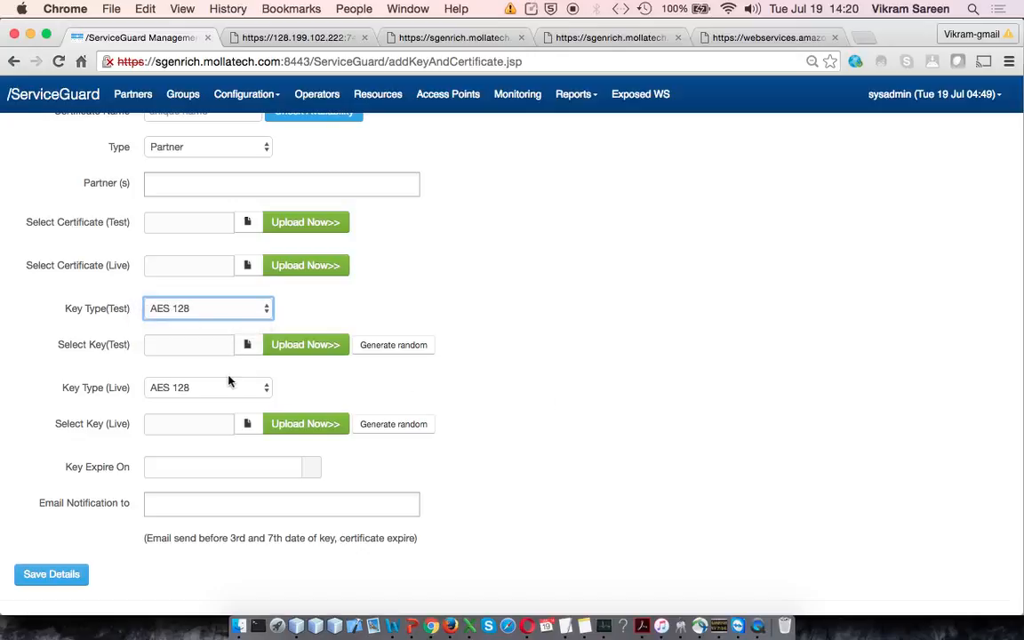
# Step: Generate a random AES 128 test key for the new key/certificate entry and dismiss the confirmation
pyautogui.click(400, 347)
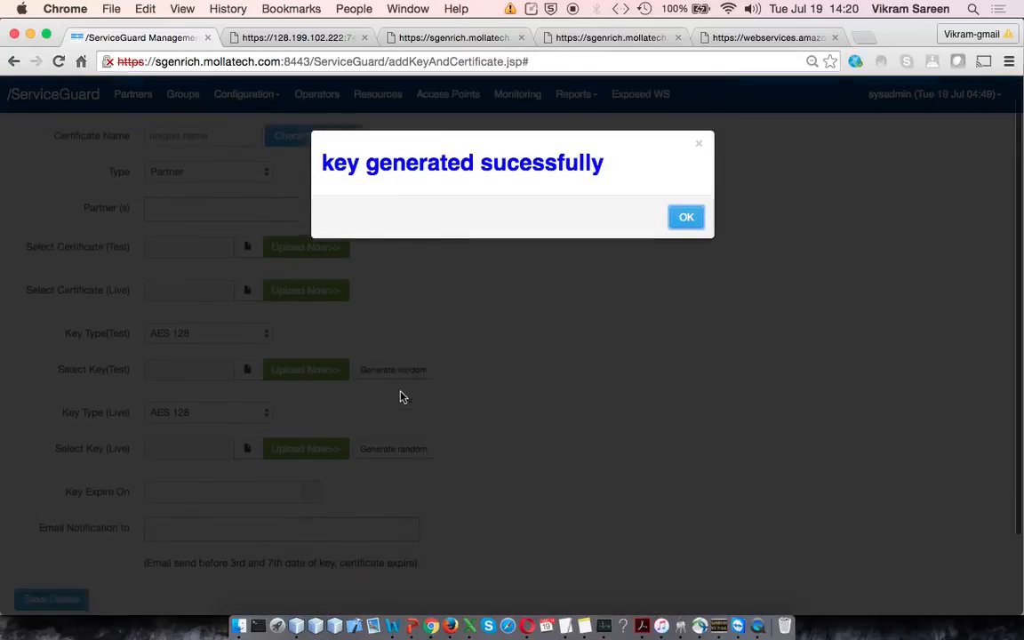
pyautogui.click(685, 217)
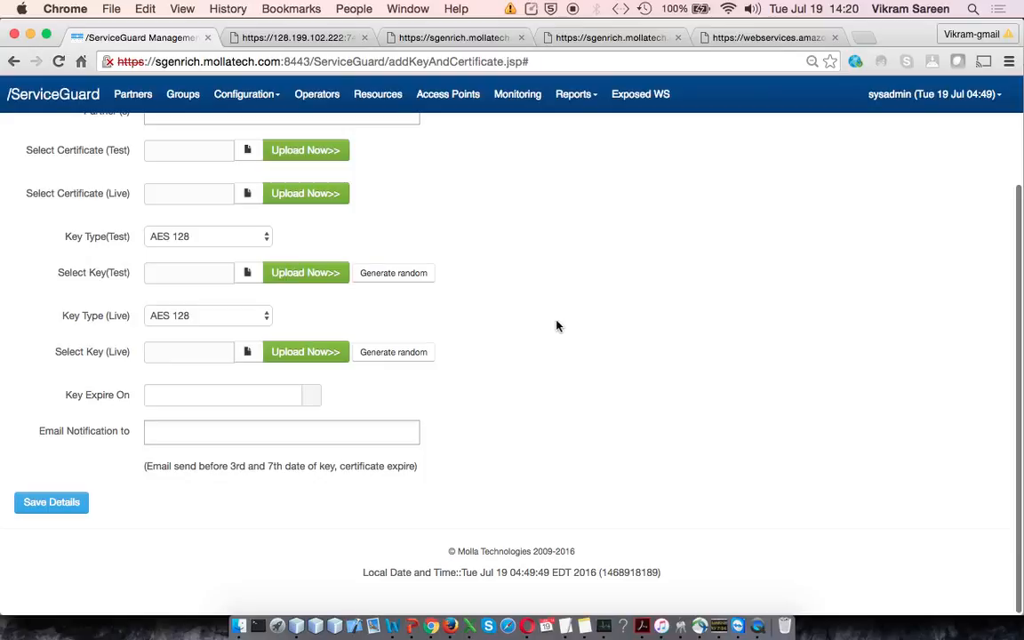
pyautogui.scroll(-1, 355, 365)
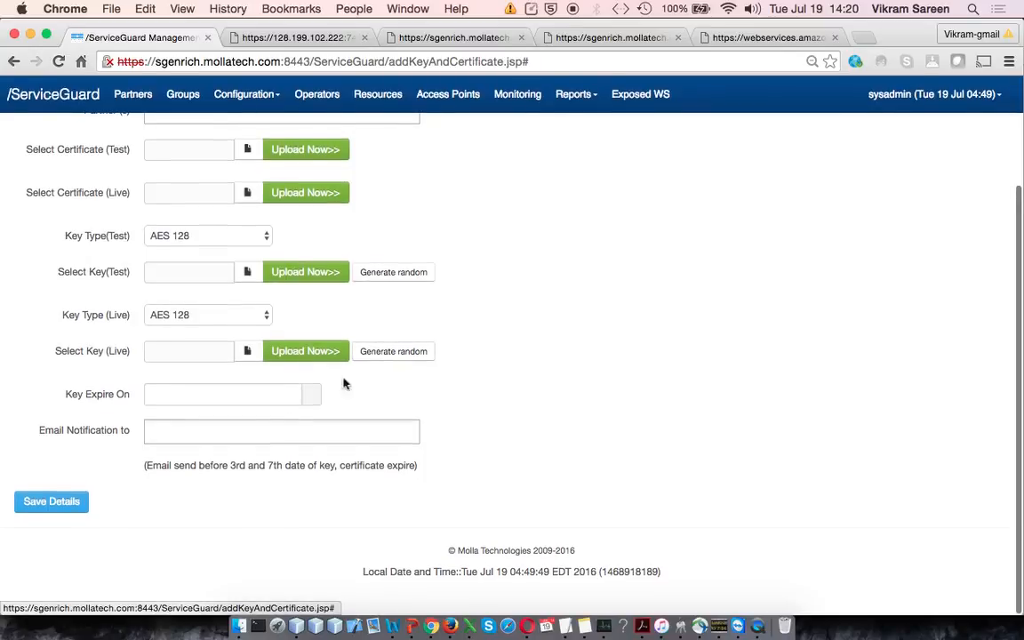
# Step: Return to the key and certificate management list without saving the new entry, and download the server certificate
pyautogui.scroll(3, 310, 431)
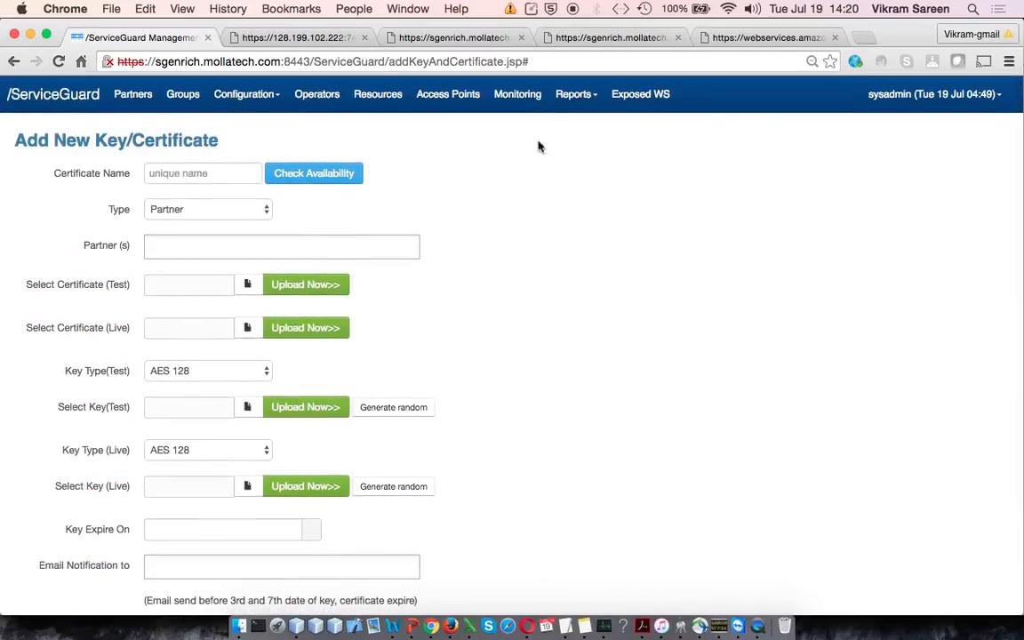
pyautogui.click(943, 95)
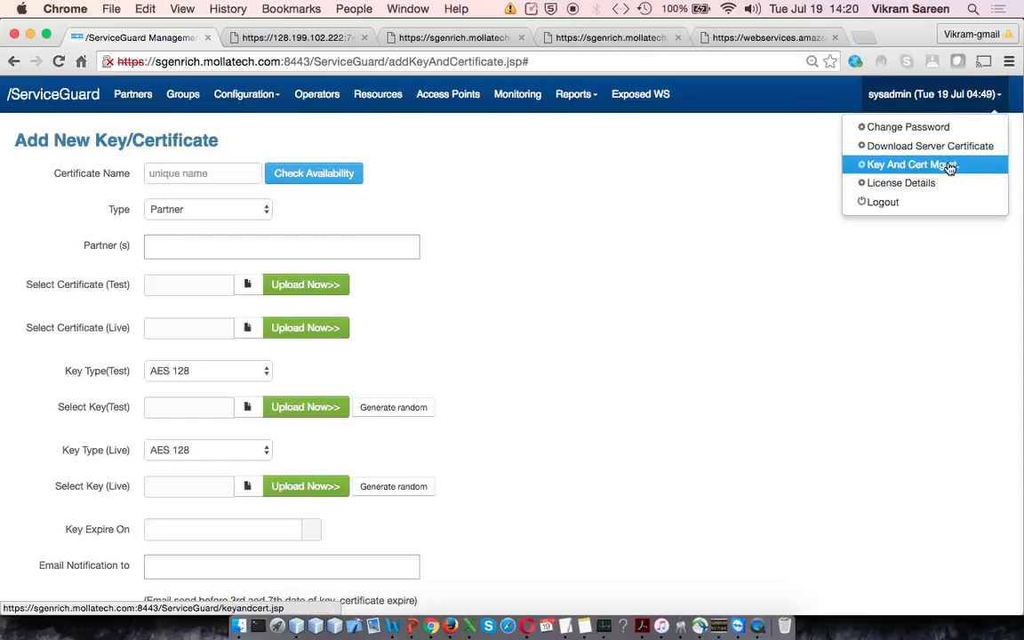
pyautogui.click(855, 160)
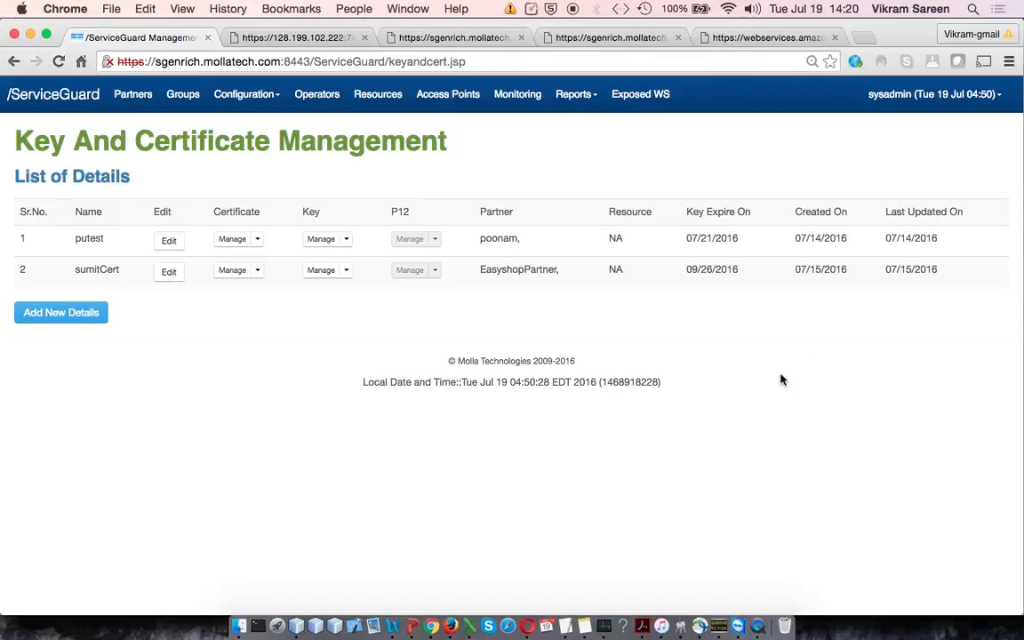
pyautogui.click(967, 96)
pyautogui.click(943, 146)
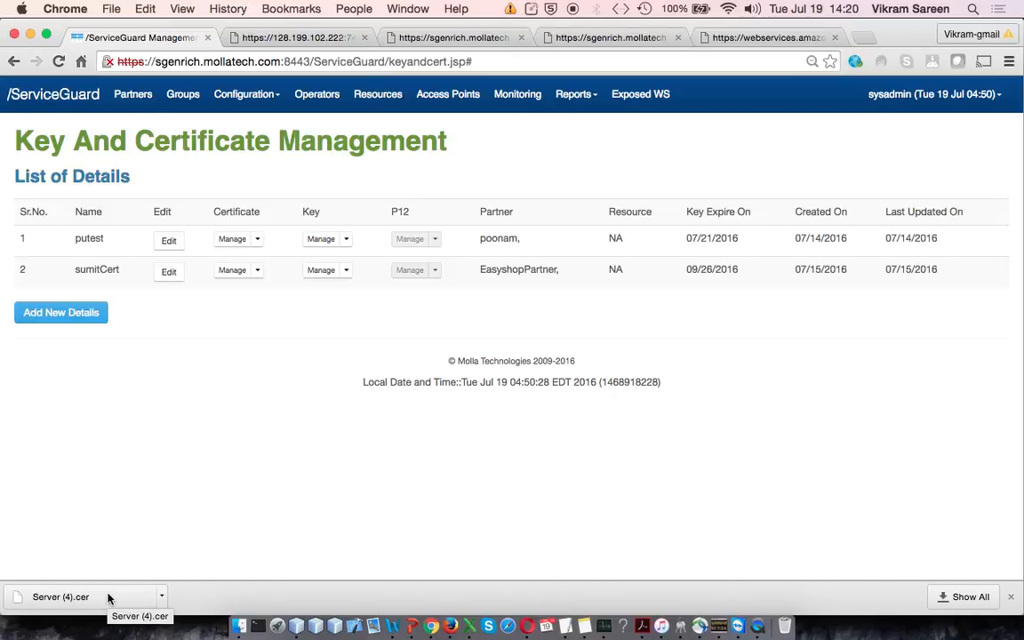
# Step: Open the license details and review the full list of licensed features, limits and support information
pyautogui.click(921, 93)
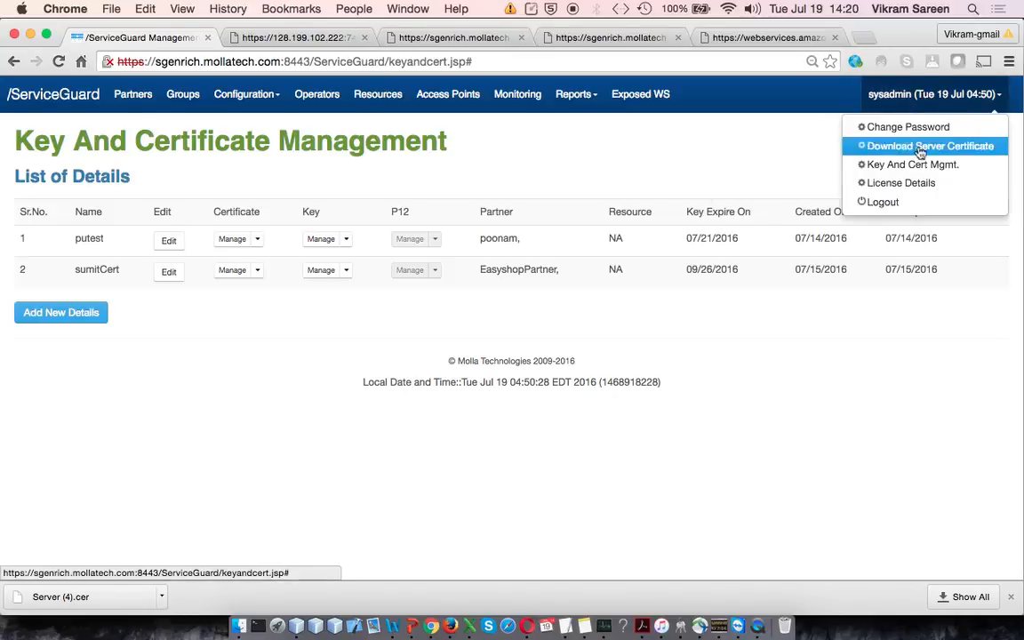
pyautogui.click(914, 187)
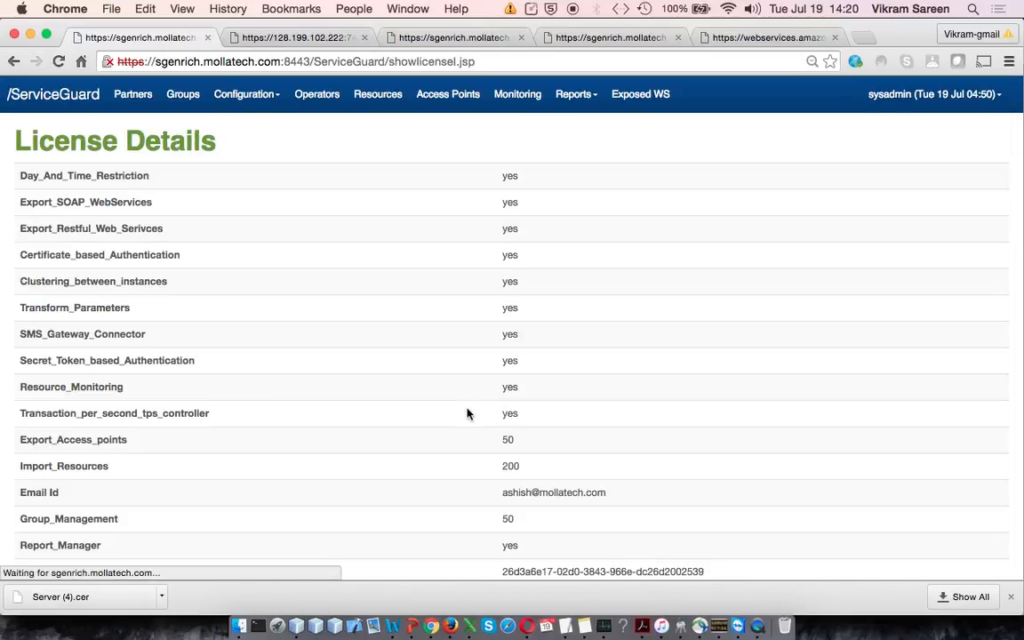
pyautogui.scroll(-5, 468, 415)
pyautogui.scroll(-3, 468, 414)
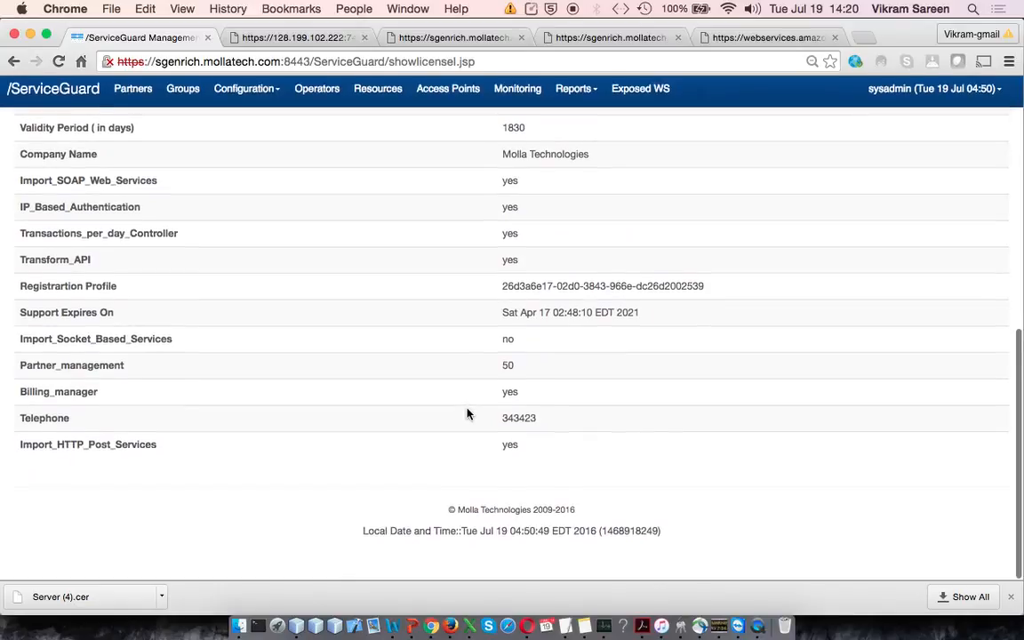
pyautogui.scroll(5, 469, 414)
pyautogui.scroll(3, 469, 415)
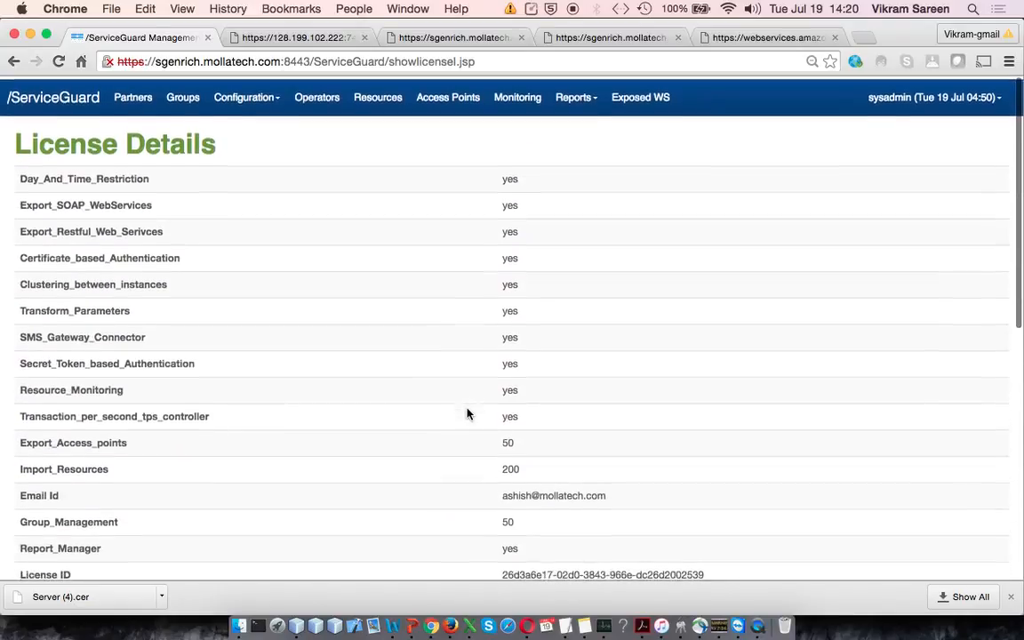
# Step: View the administrator's change password form, close it without changing anything, and return to the portal's home page
pyautogui.click(925, 102)
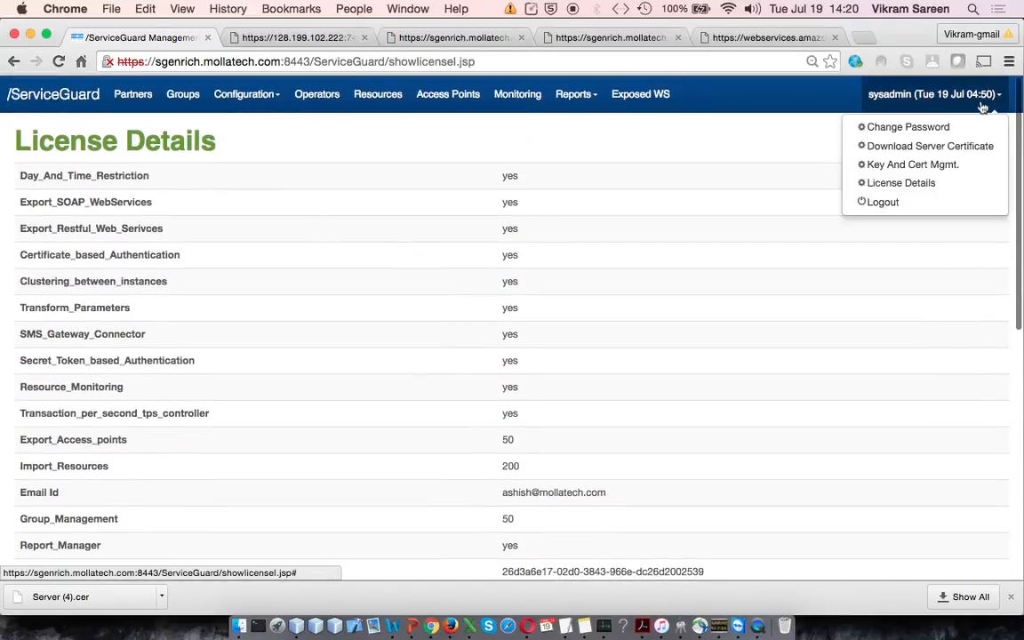
pyautogui.click(947, 130)
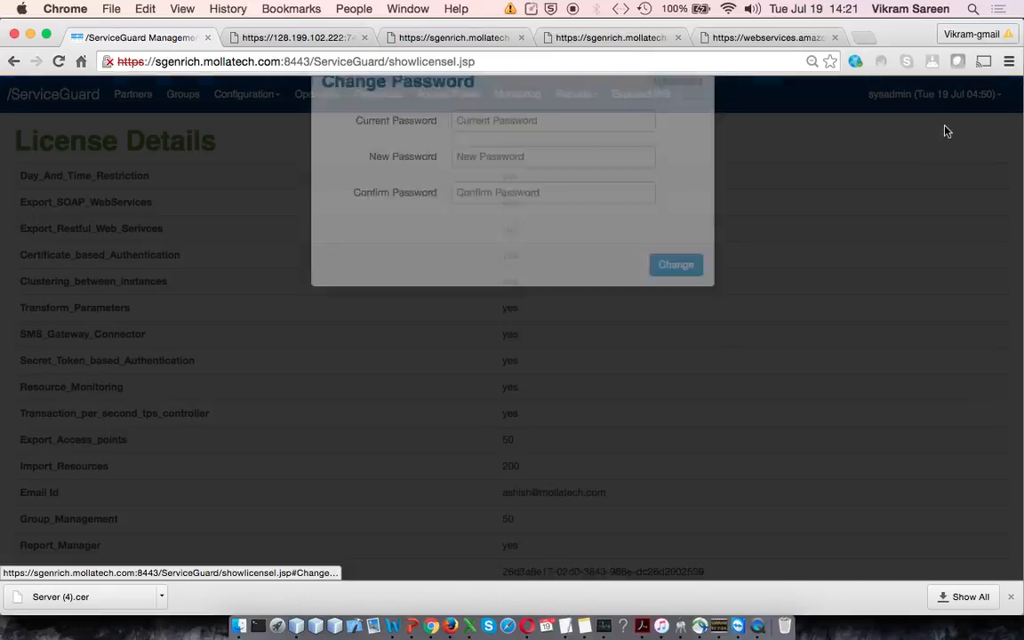
pyautogui.click(673, 147)
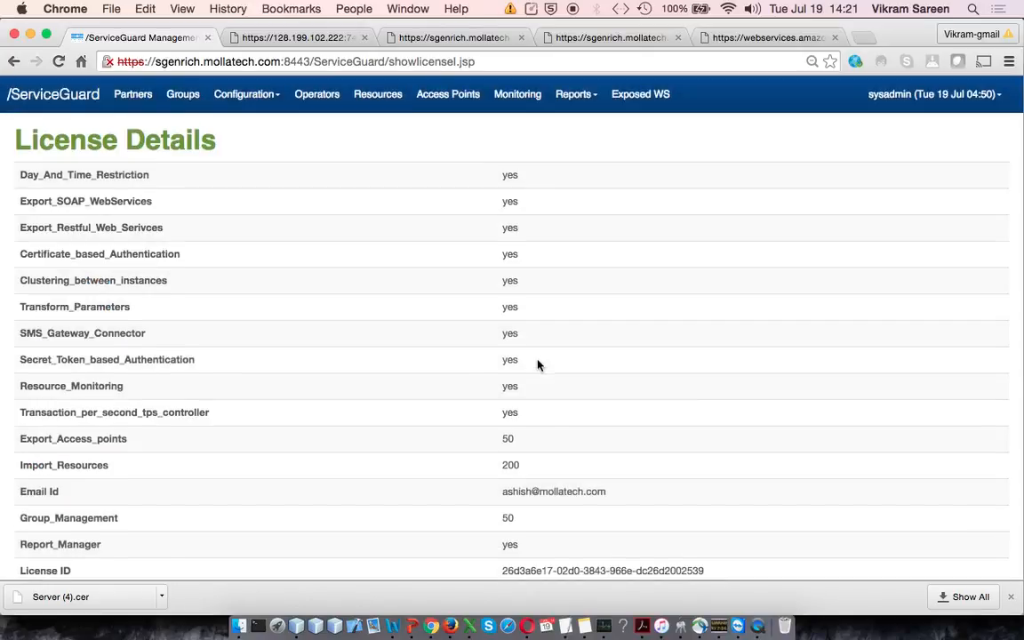
pyautogui.click(54, 93)
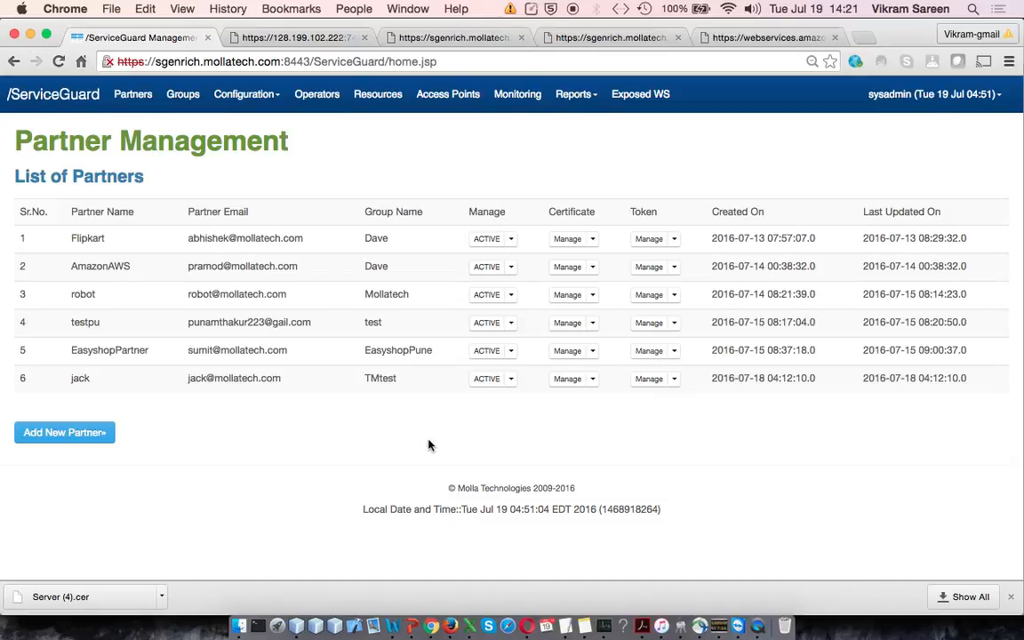
pyautogui.rightClick(758, 629)
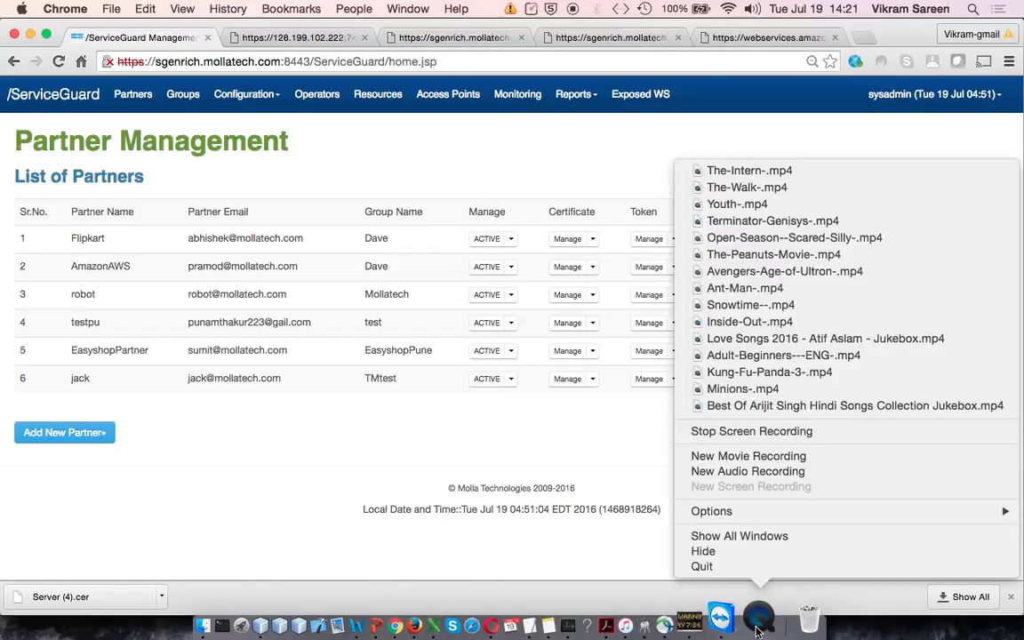